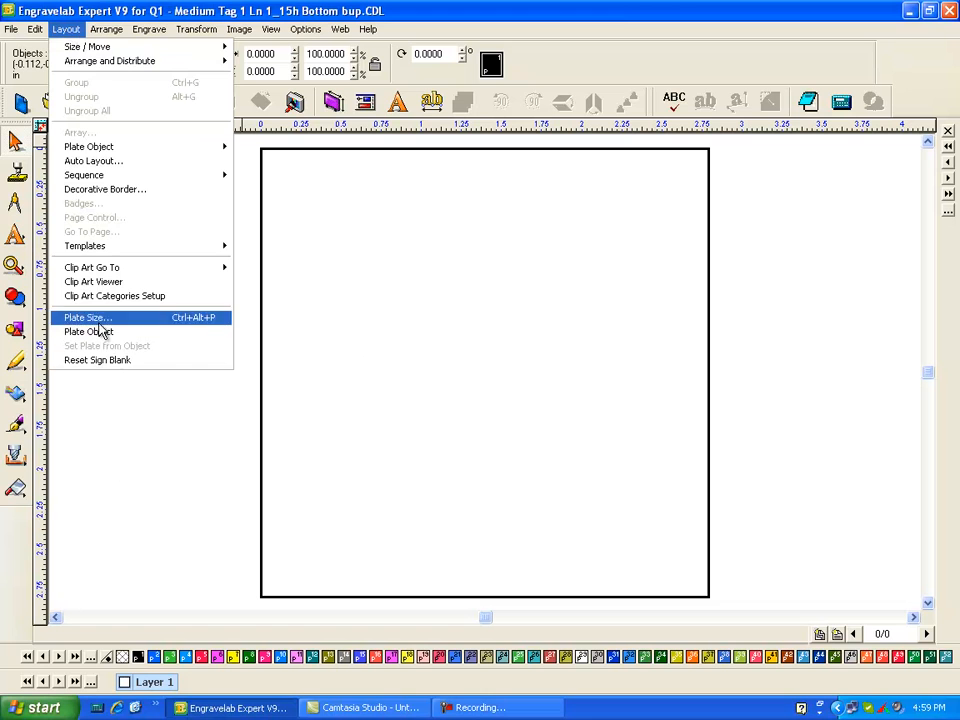
# Set the origin of the 2.8 x 2.8 inch plate to its upper-left corner
pyautogui.click(99, 318)
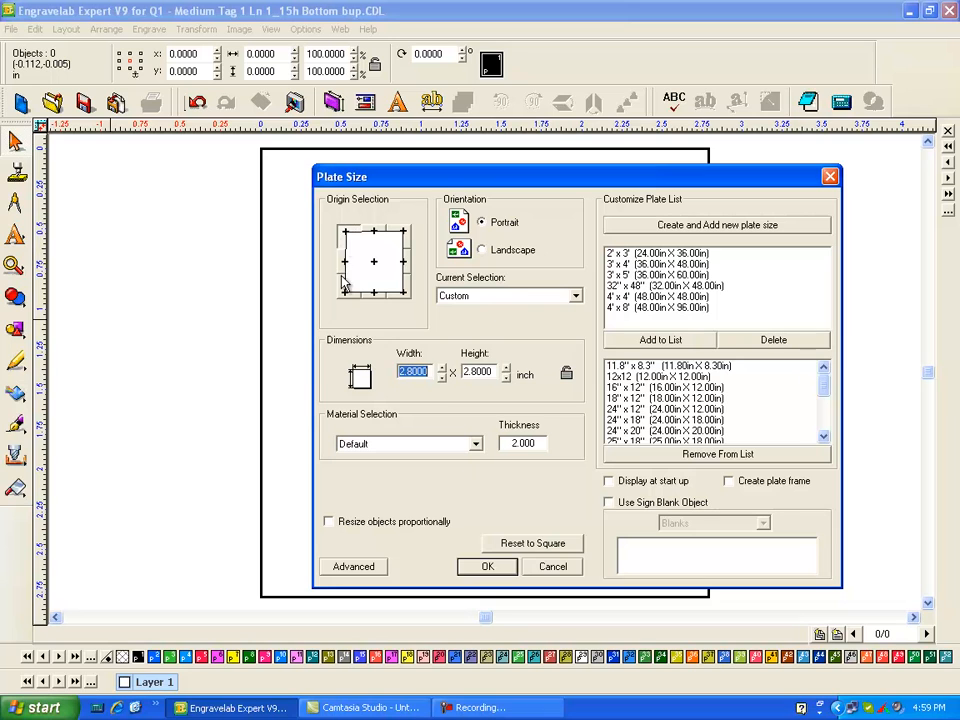
pyautogui.click(345, 232)
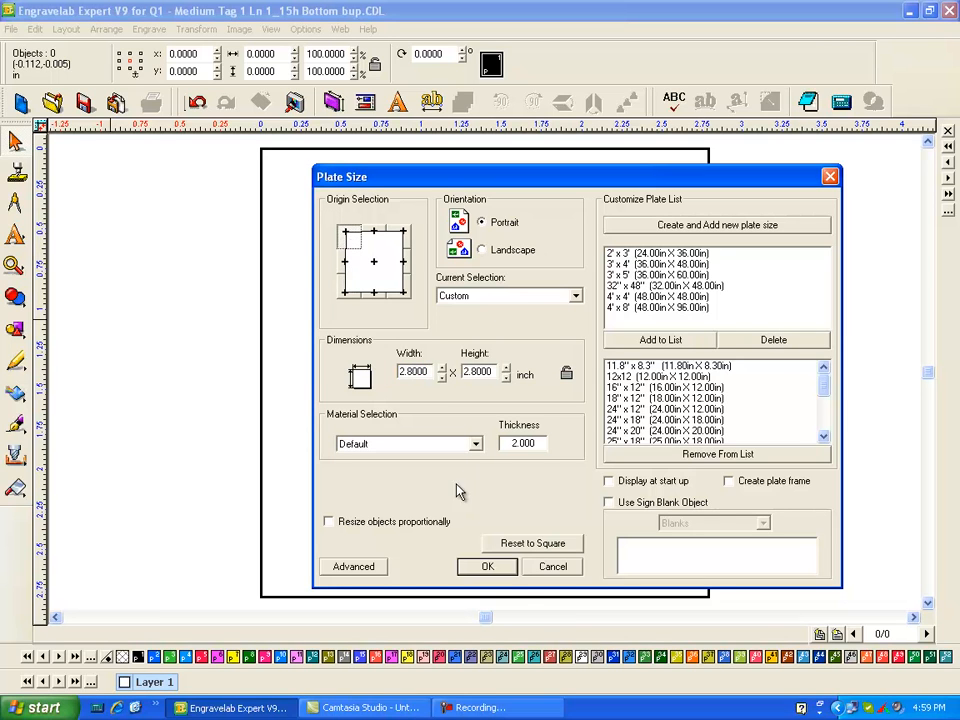
pyautogui.click(490, 567)
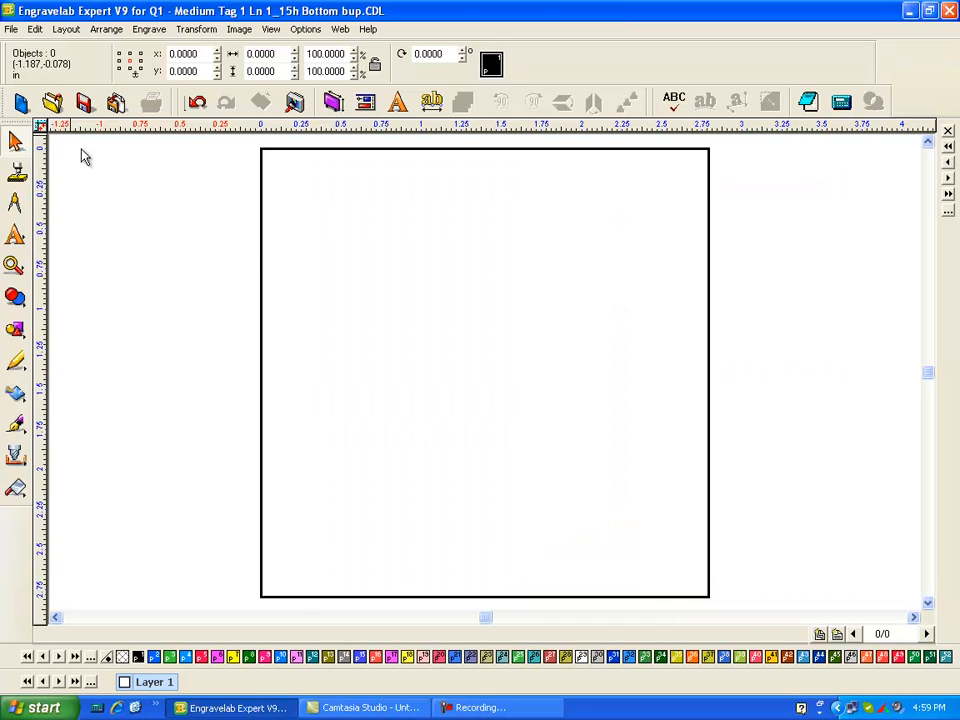
# Draw a parametric rectangle about 2.11 in wide and 2.17 in high inside the plate
pyautogui.click(15, 235)
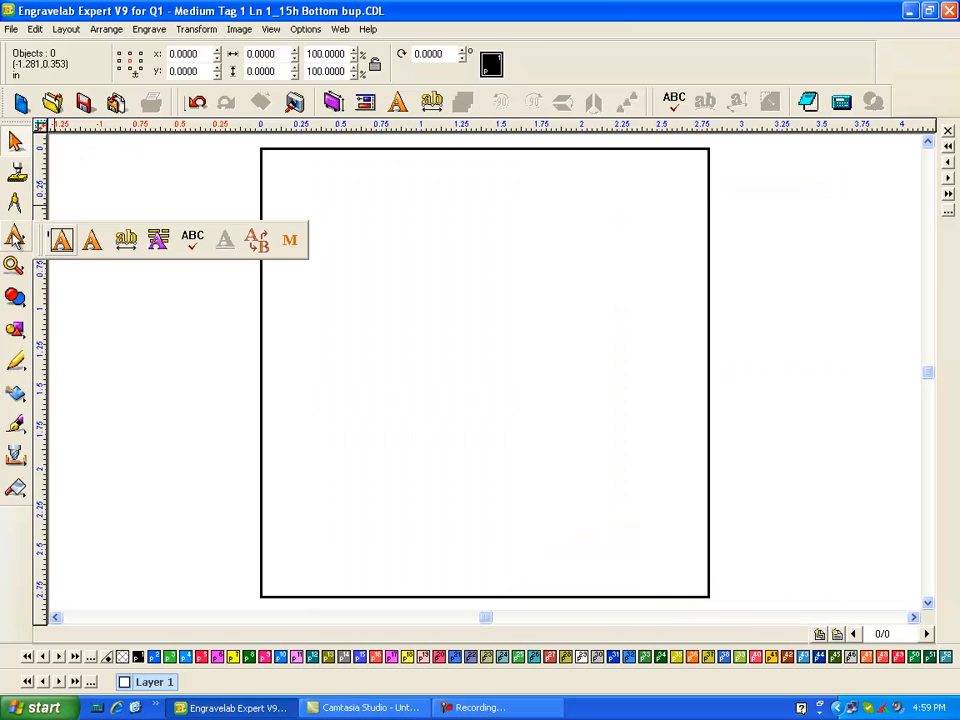
pyautogui.click(132, 195)
pyautogui.click(16, 330)
pyautogui.click(126, 335)
pyautogui.moveTo(322, 245); pyautogui.dragTo(658, 602)
# Set the rectangle's width to 2.35 in and its height to 2.5 in, and finish editing it
pyautogui.doubleClick(158, 54)
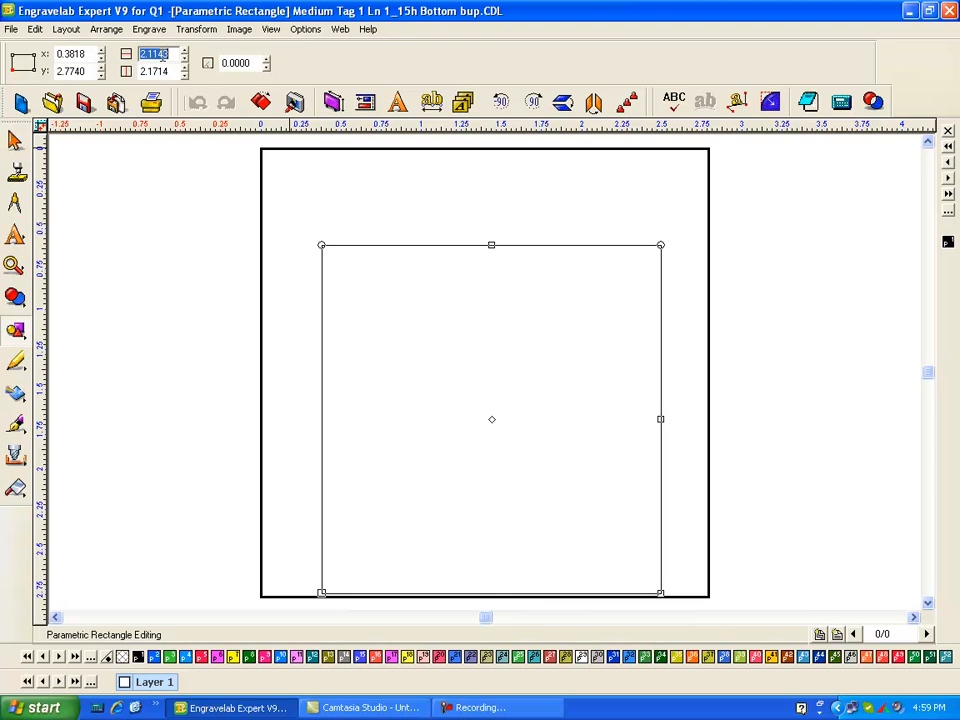
pyautogui.write('2')
pyautogui.press('Tab')
pyautogui.write('2.5')
pyautogui.press('Return')
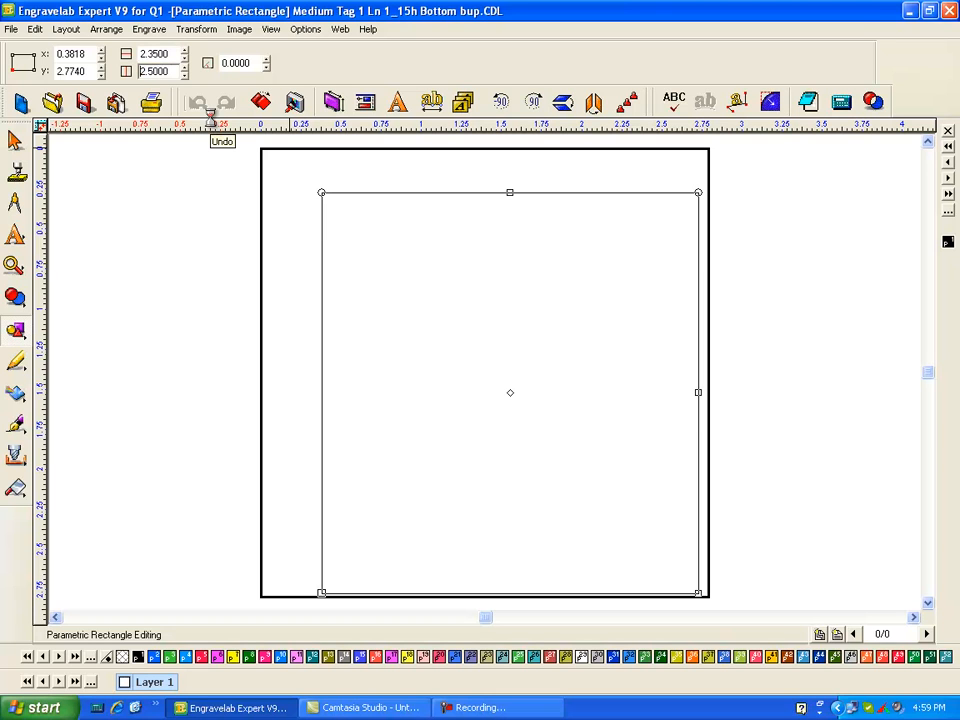
pyautogui.press('space')
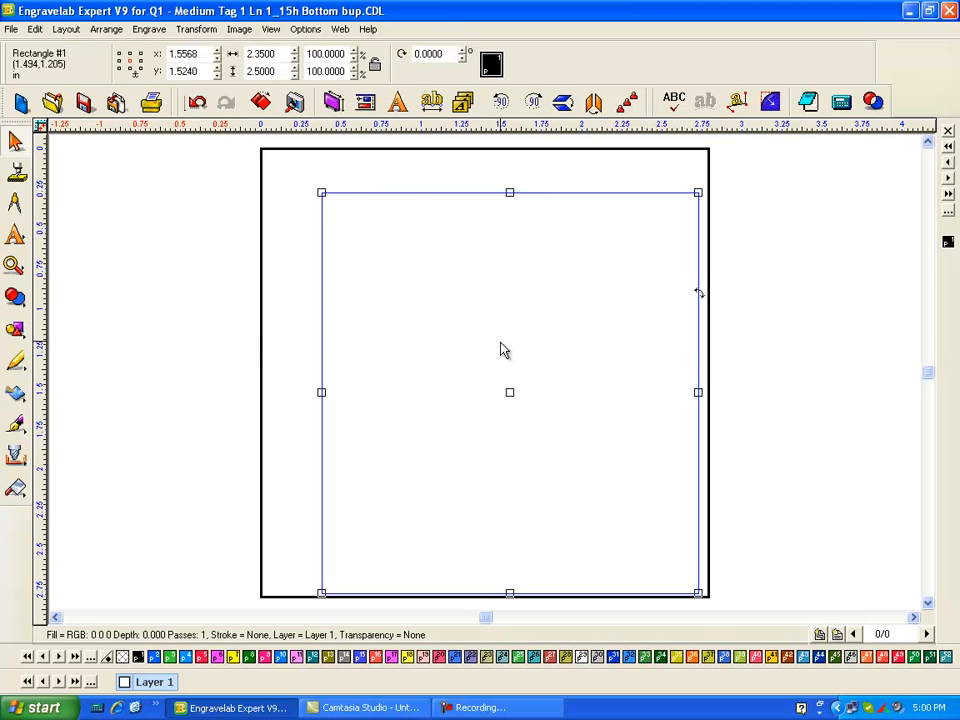
# Center the rectangle horizontally and vertically on the plate
pyautogui.moveTo(510, 392); pyautogui.dragTo(481, 396)
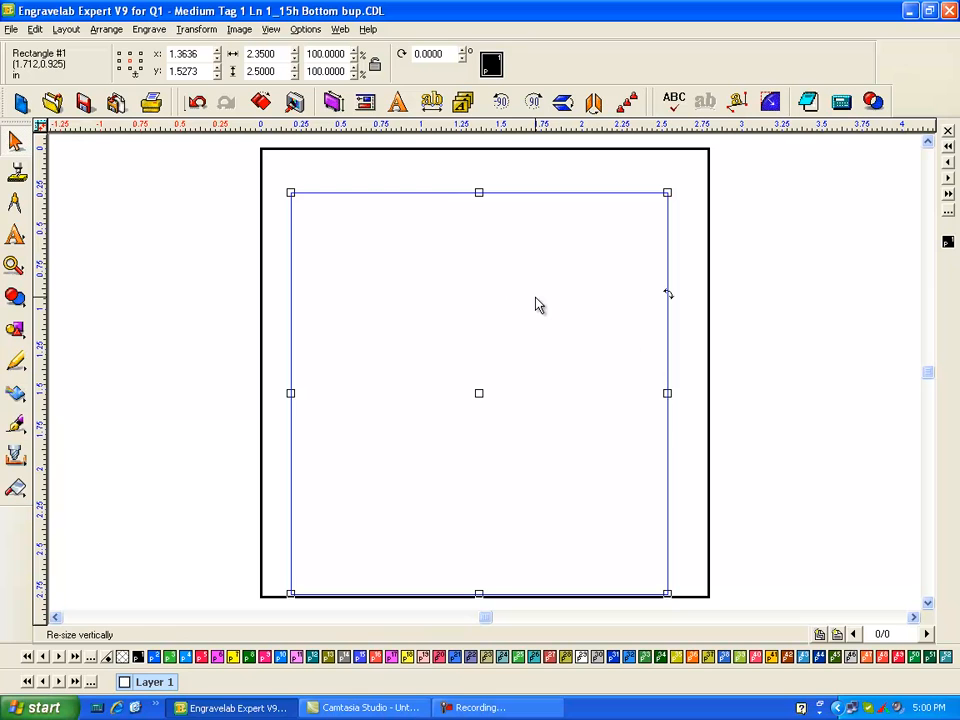
pyautogui.press('v')
pyautogui.press('h')
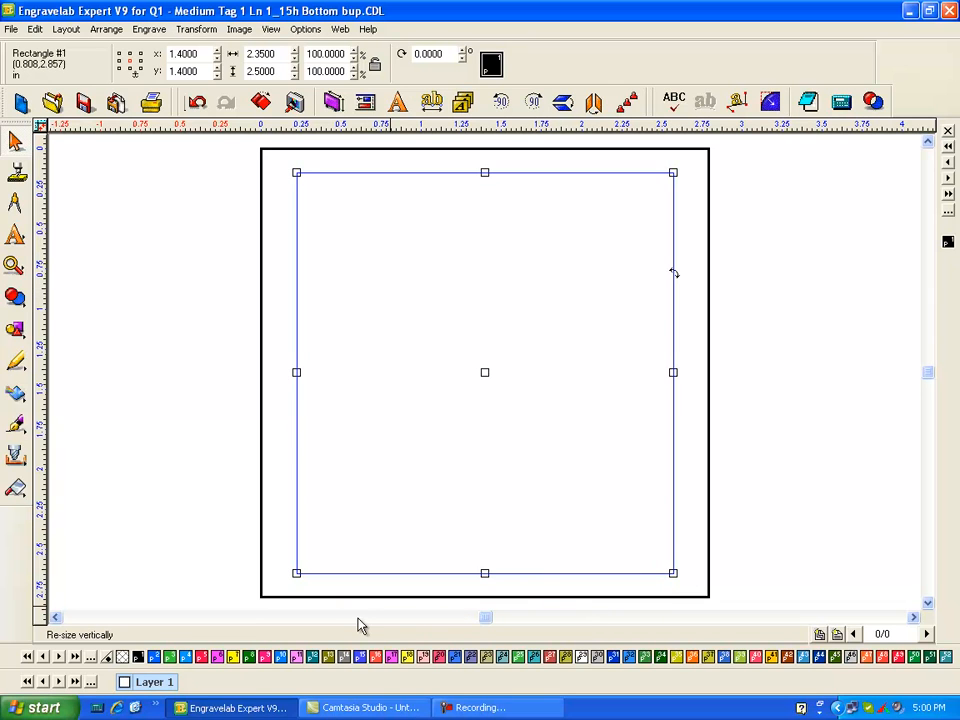
# Align the rectangle with the plate's lower edge by setting the Y position of its bottom-center point to 2.8 in
pyautogui.click(131, 72)
pyautogui.write('2.8')
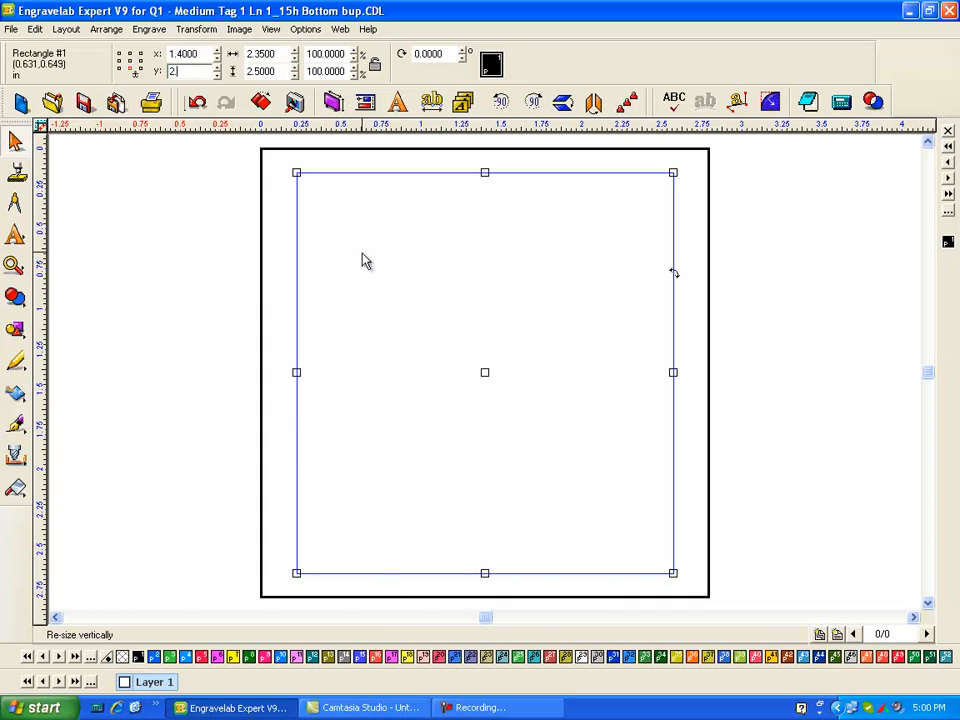
pyautogui.press('Return')
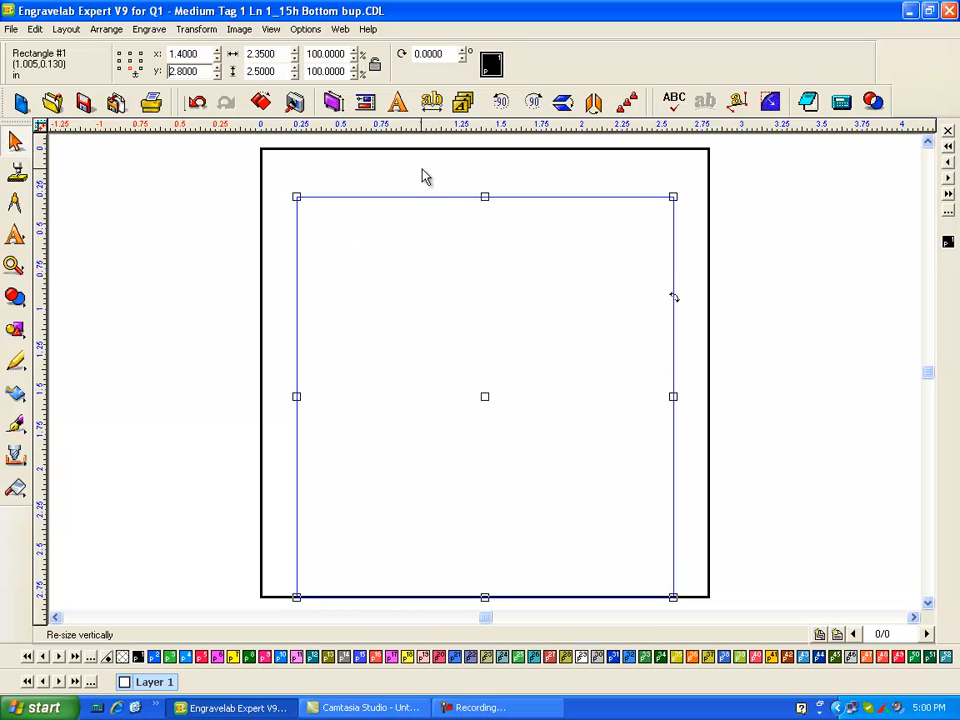
pyautogui.click(152, 407)
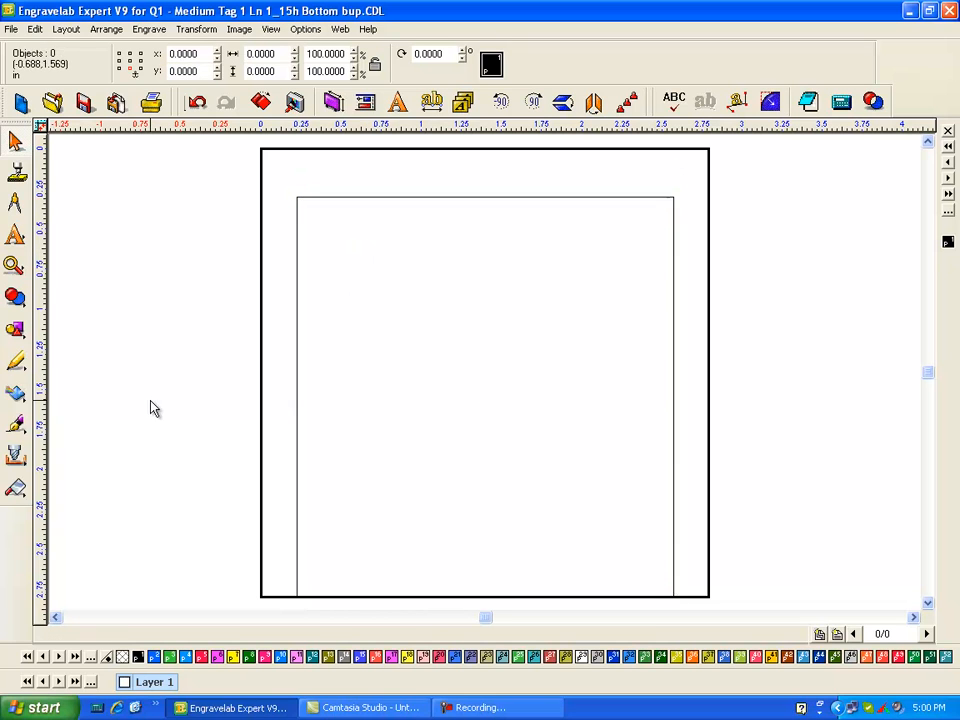
pyautogui.click(673, 414)
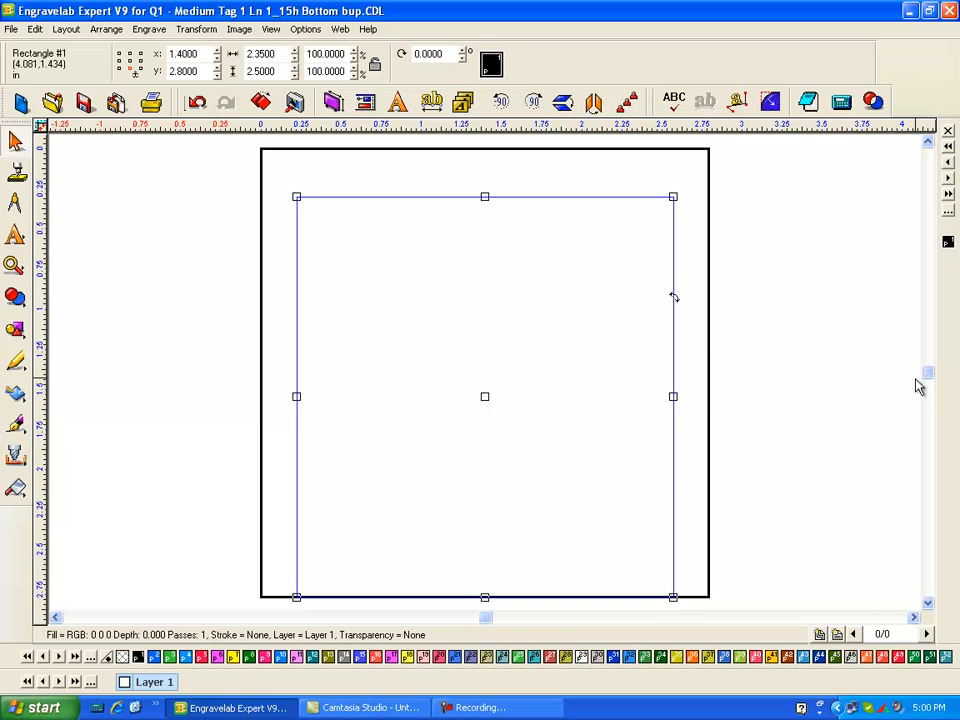
# Start a composed text block with a font height of 1.125 in and centered horizontal justification
pyautogui.click(15, 234)
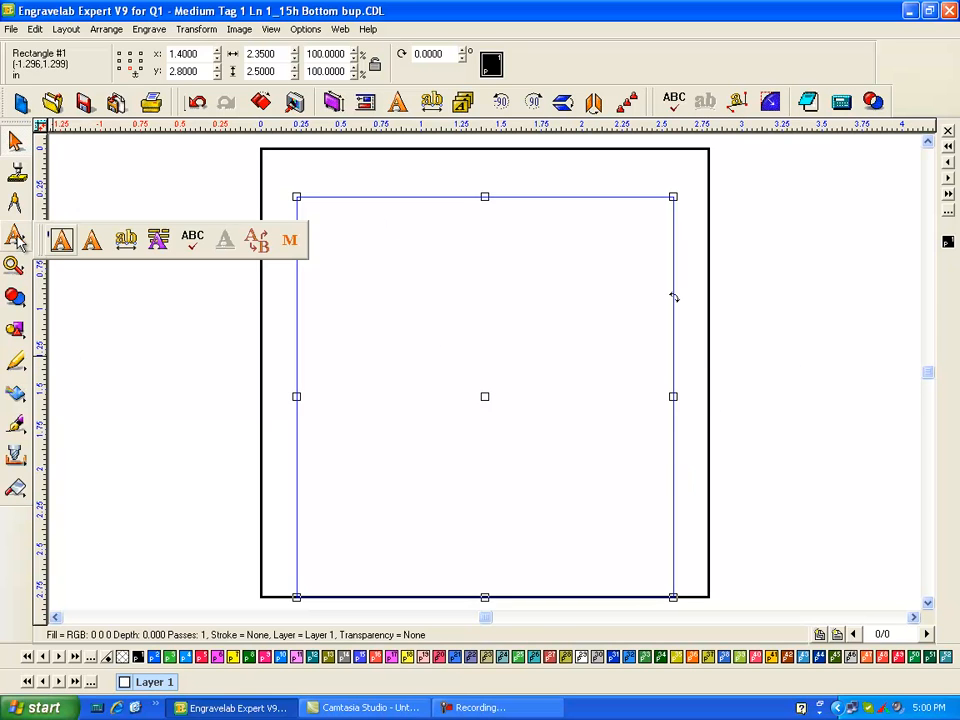
pyautogui.click(62, 241)
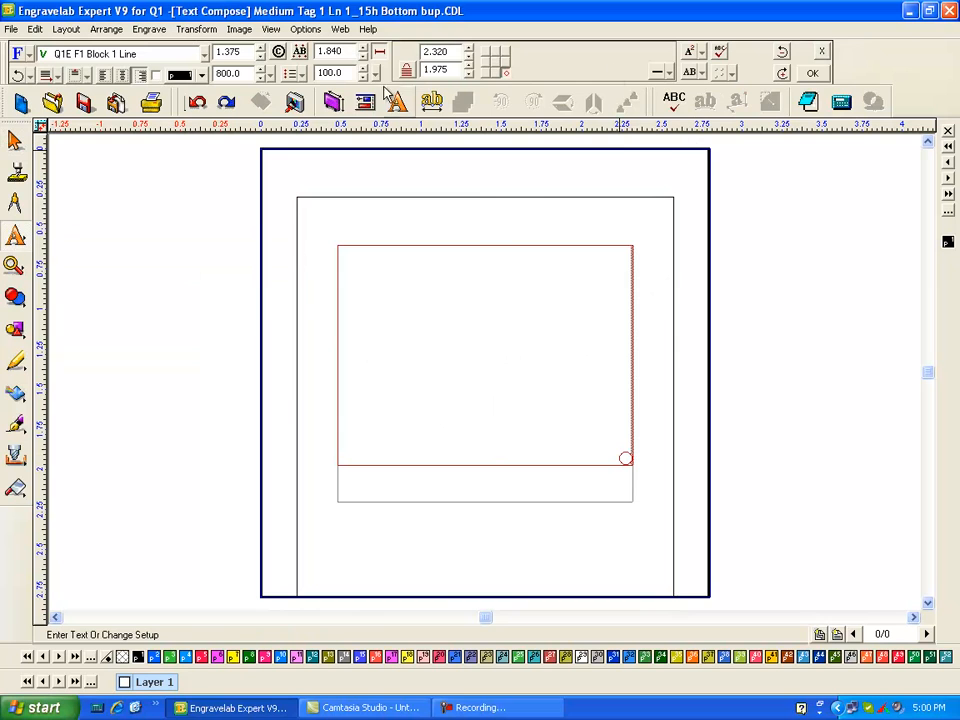
pyautogui.click(259, 57)
pyautogui.click(259, 57)
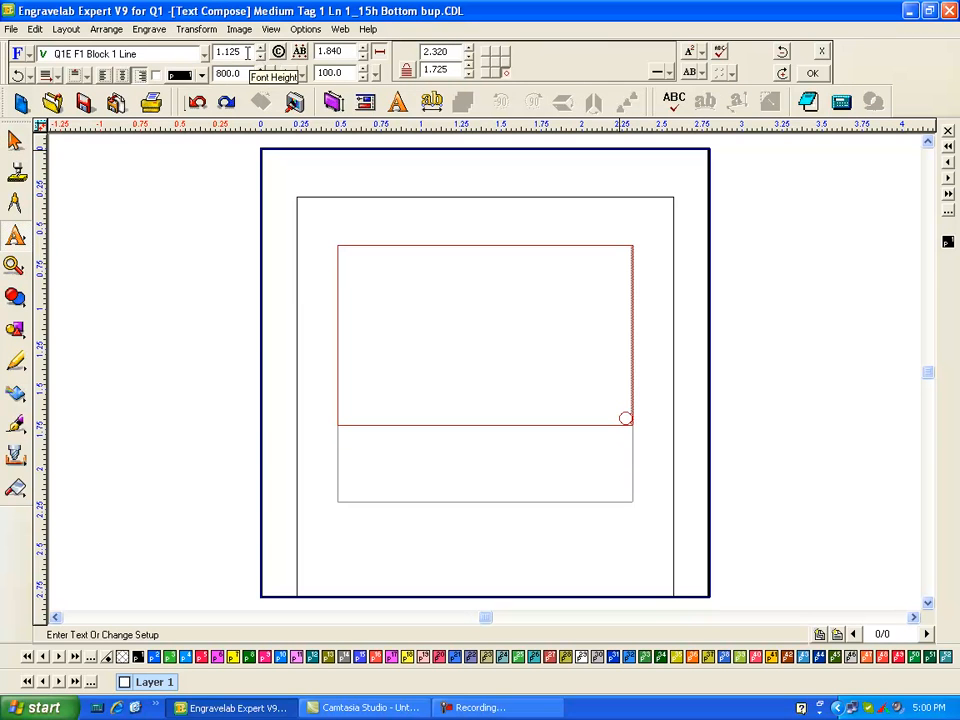
pyautogui.click(121, 77)
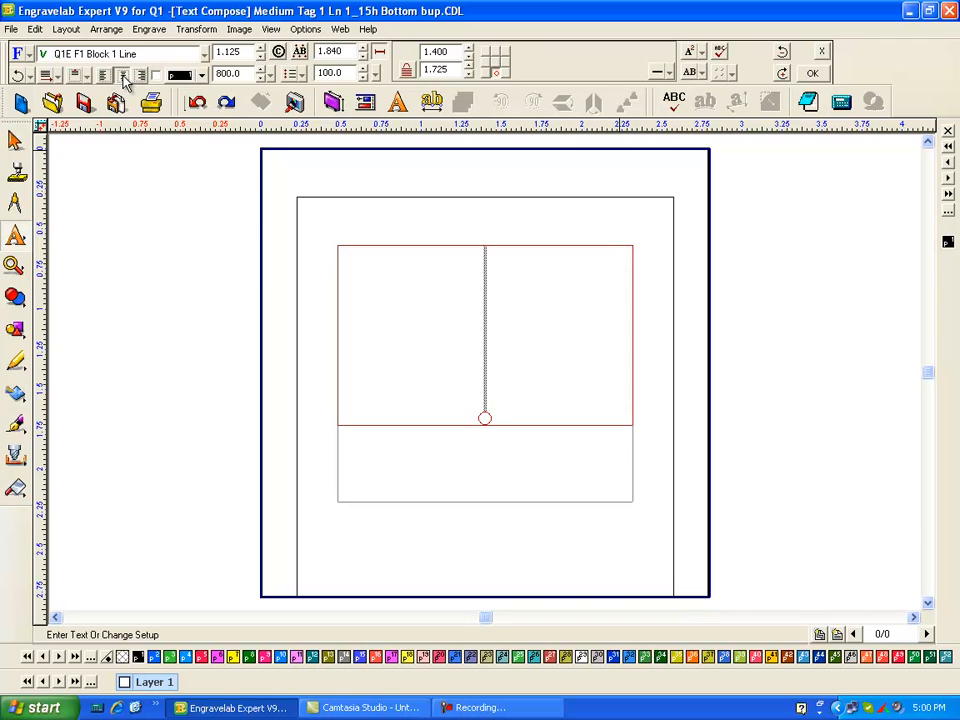
# Set the text font to Q1E F69 Normal Blk 2X from the Q1E font group
pyautogui.click(205, 55)
pyautogui.scroll(-2, 100, 122)
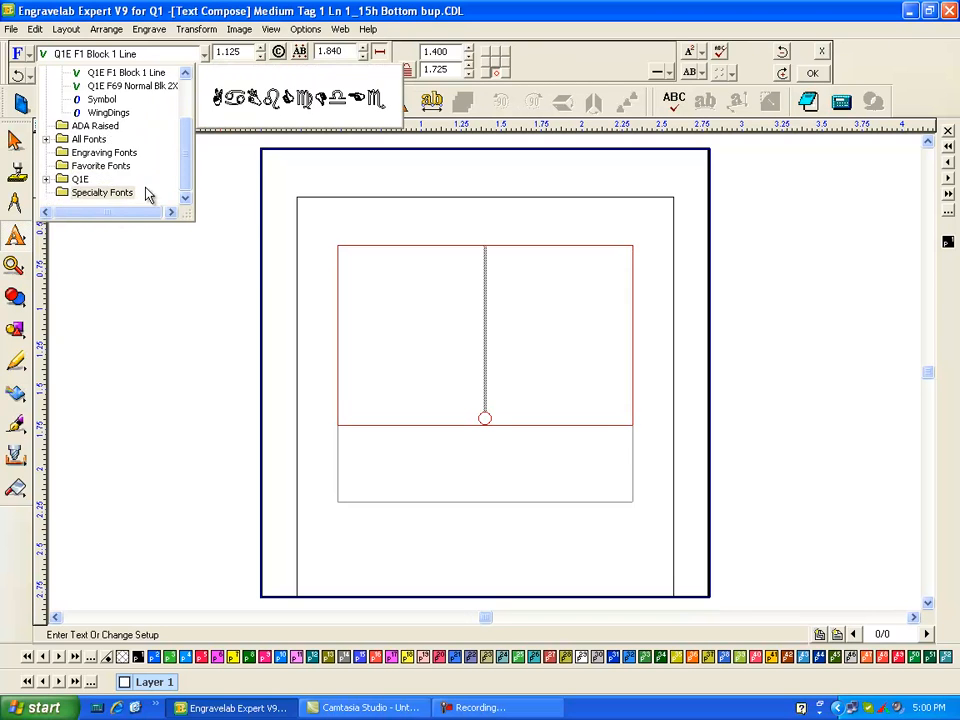
pyautogui.click(47, 181)
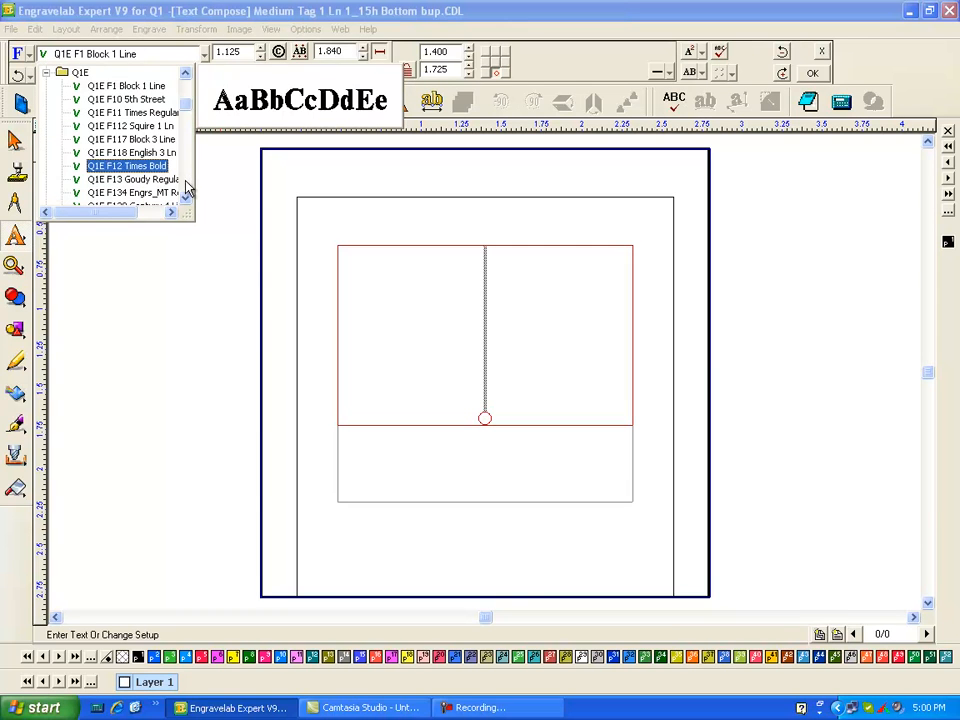
pyautogui.scroll(-3, 186, 186)
pyautogui.scroll(-10, 188, 184)
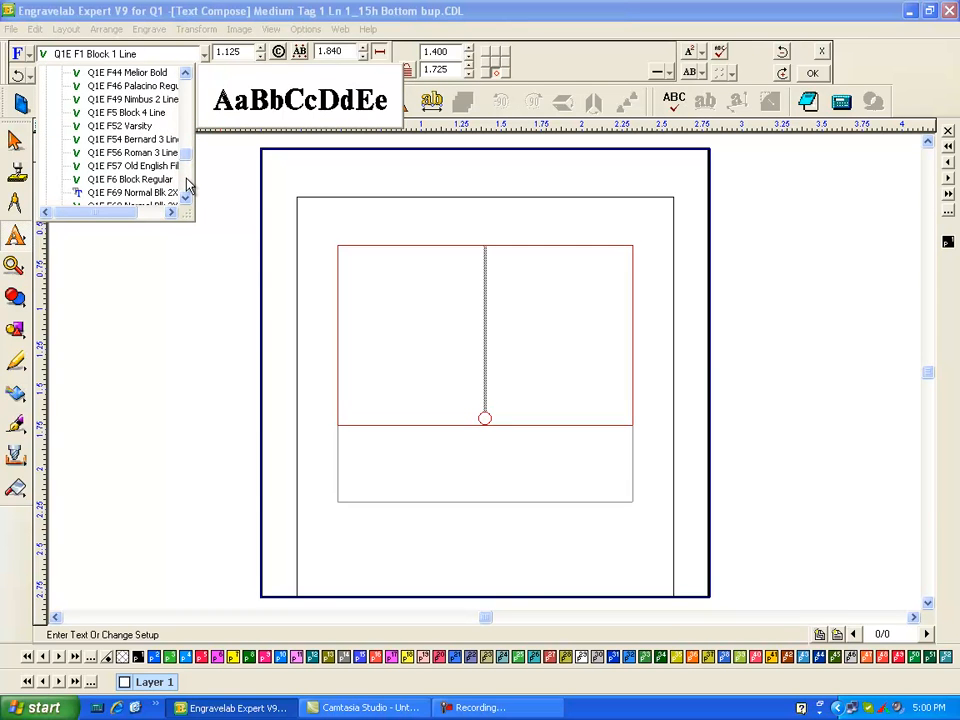
pyautogui.click(120, 200)
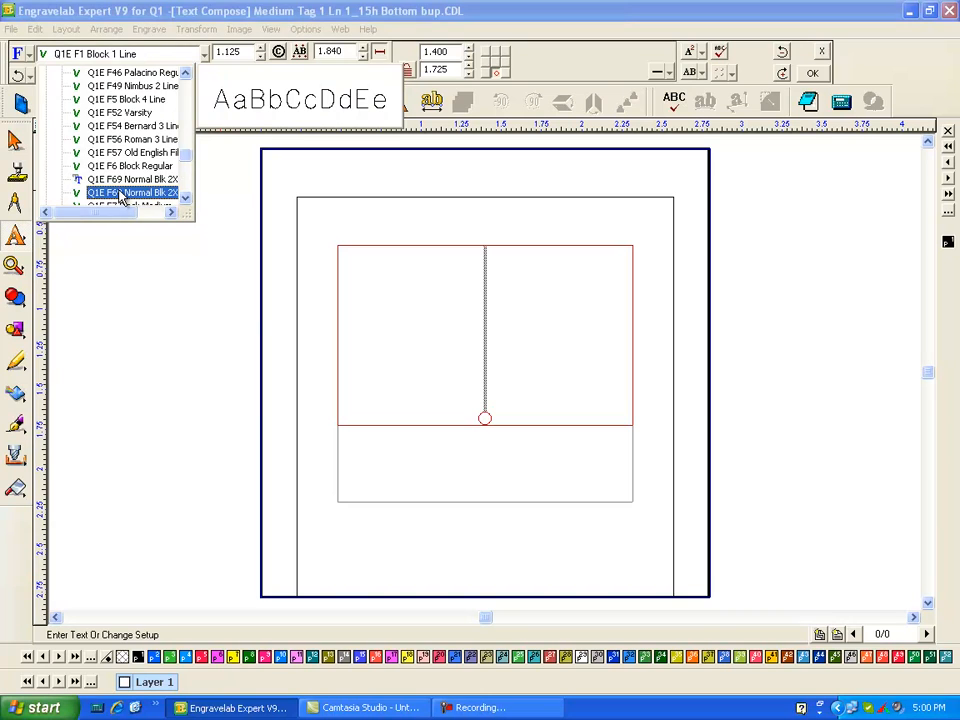
pyautogui.click(120, 195)
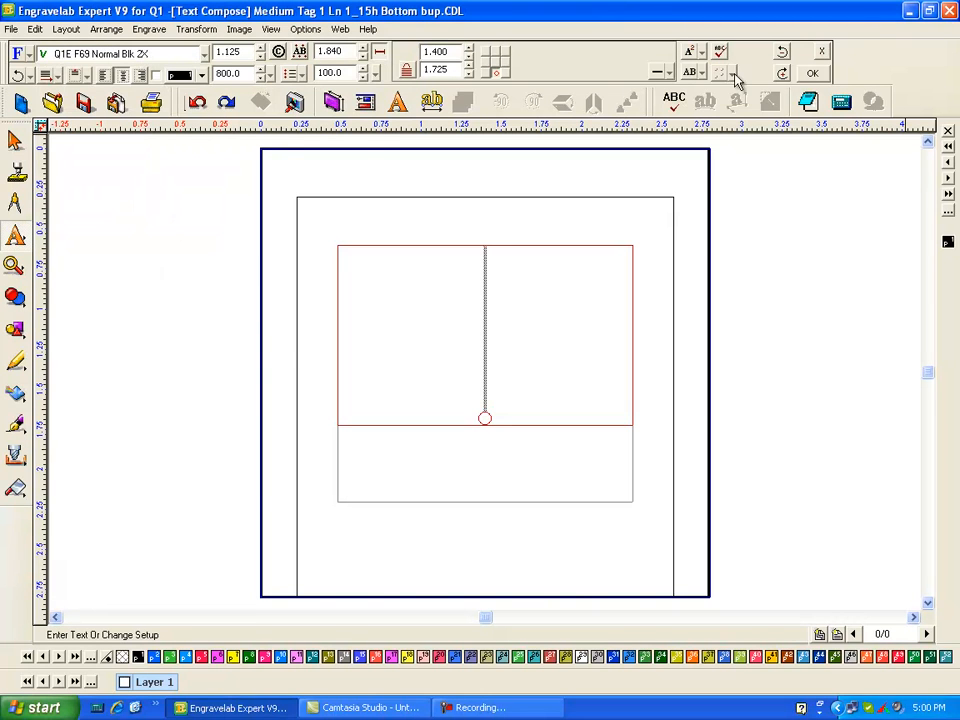
# Show the text margin settings and set both the left and right margins to 0.5 in
pyautogui.click(668, 76)
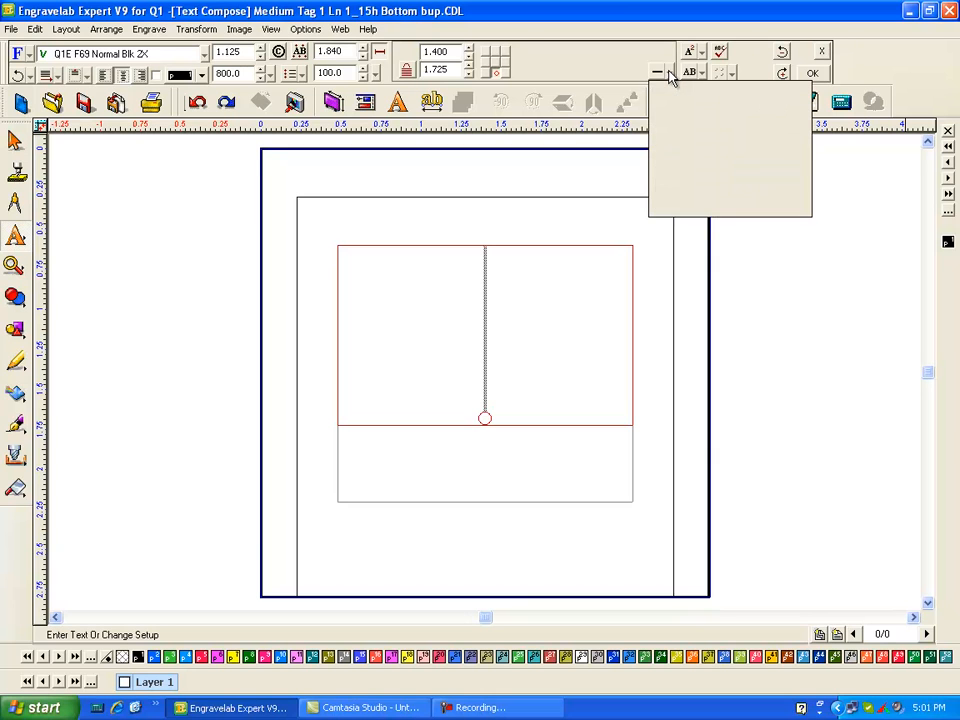
pyautogui.click(670, 141)
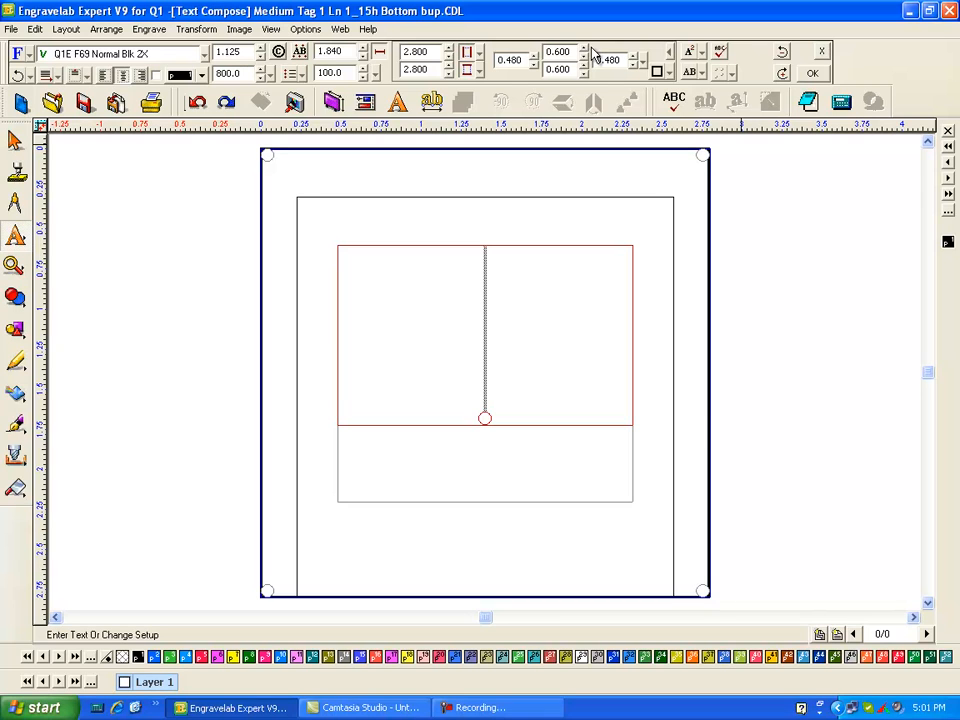
pyautogui.doubleClick(509, 59)
pyautogui.write('.5')
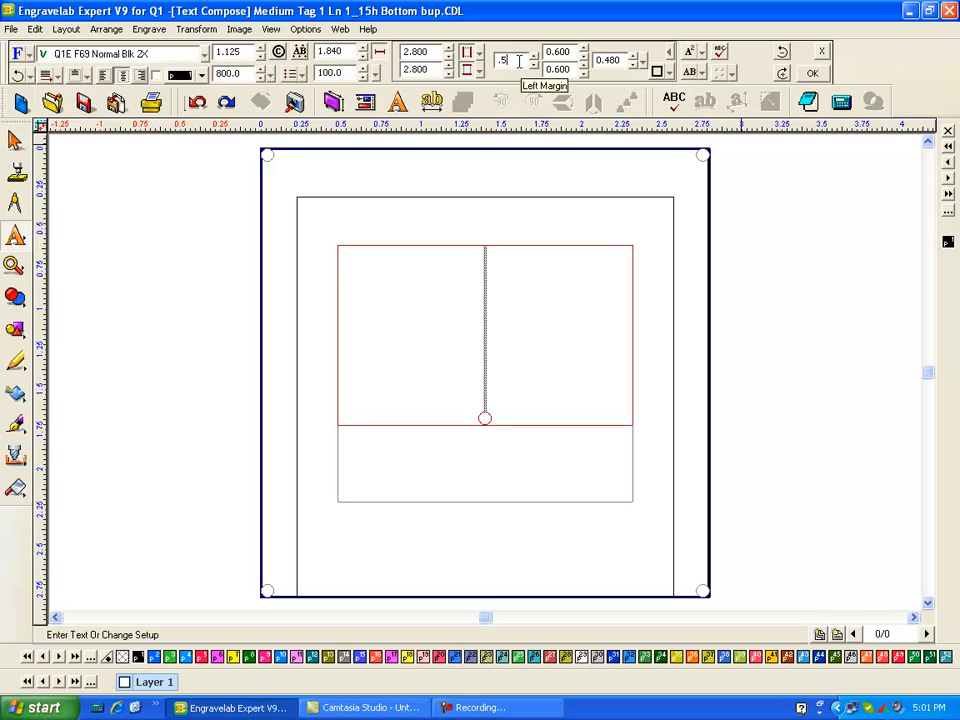
pyautogui.doubleClick(608, 60)
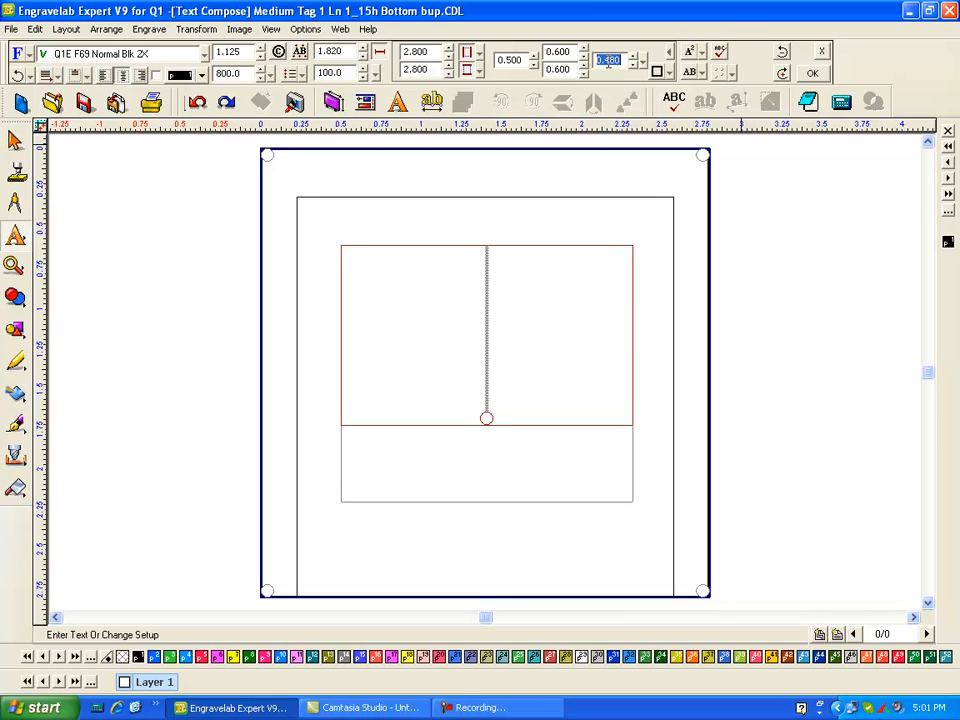
pyautogui.write('.5')
pyautogui.press('Return')
# Set the text's bottom margin to 0.18 in and its vertical justification to Bottom to Top
pyautogui.doubleClick(559, 69)
pyautogui.write('.18')
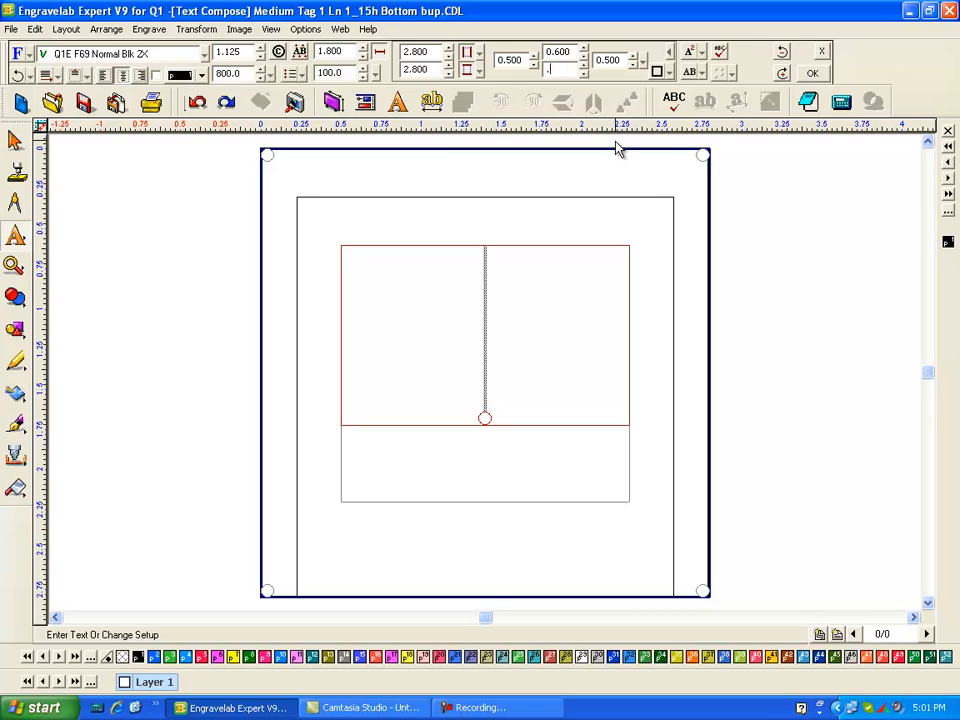
pyautogui.click(560, 52)
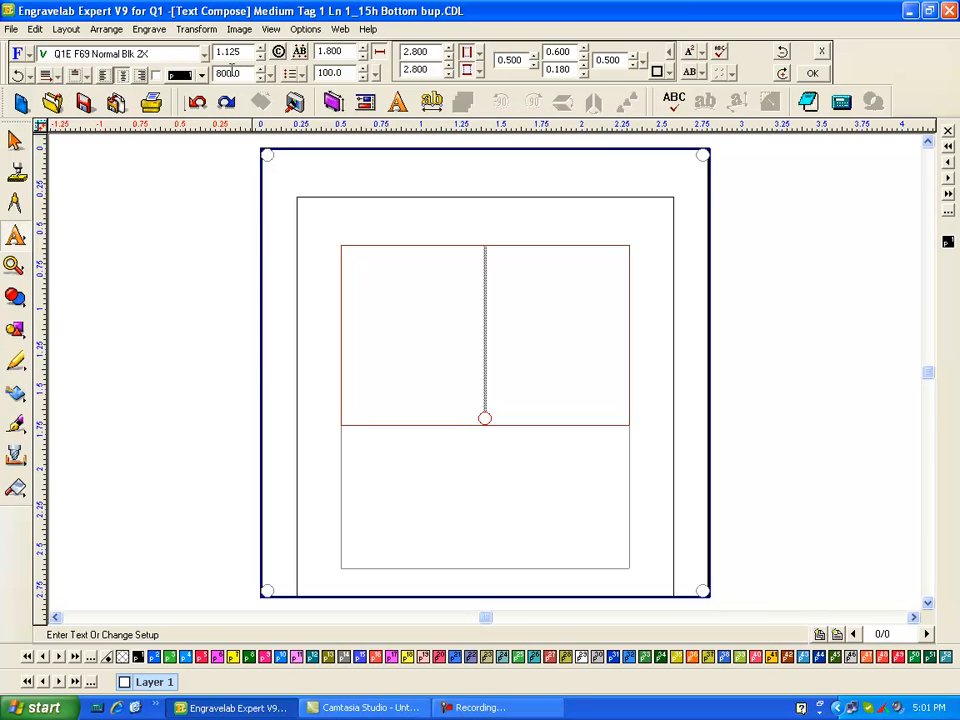
pyautogui.click(84, 76)
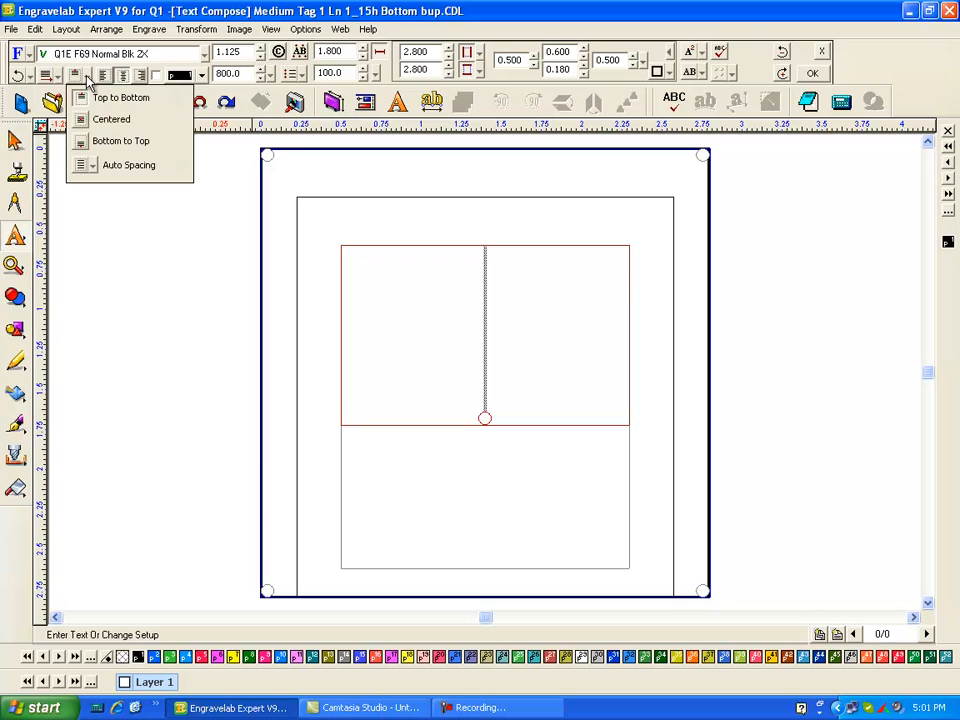
pyautogui.click(80, 141)
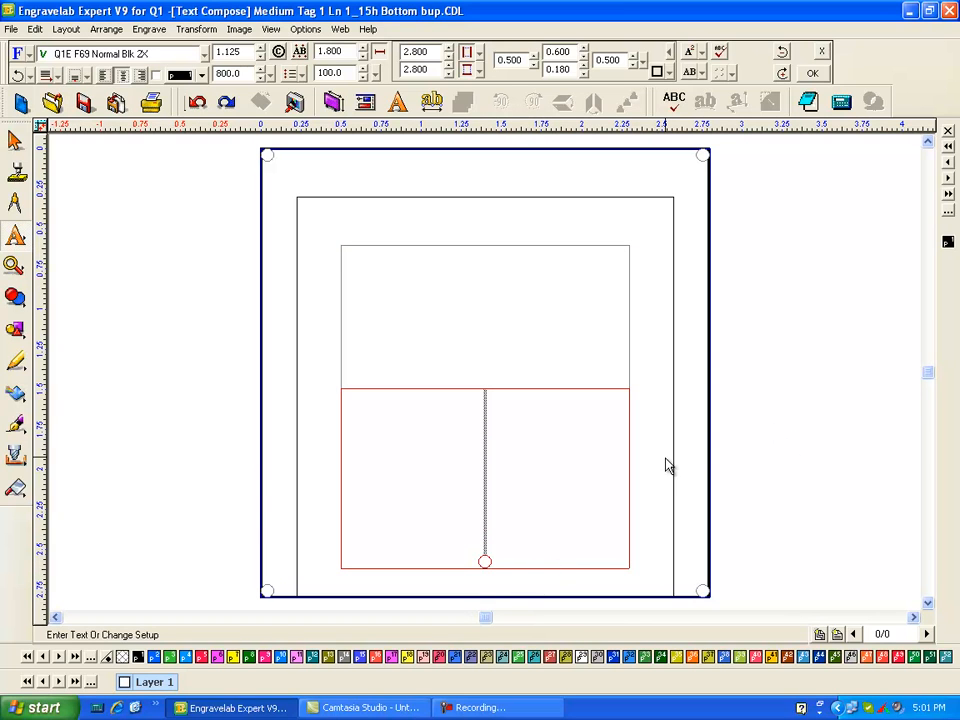
# Enter the sample tag number 1234 in the text block and finish text editing
pyautogui.write('12345')
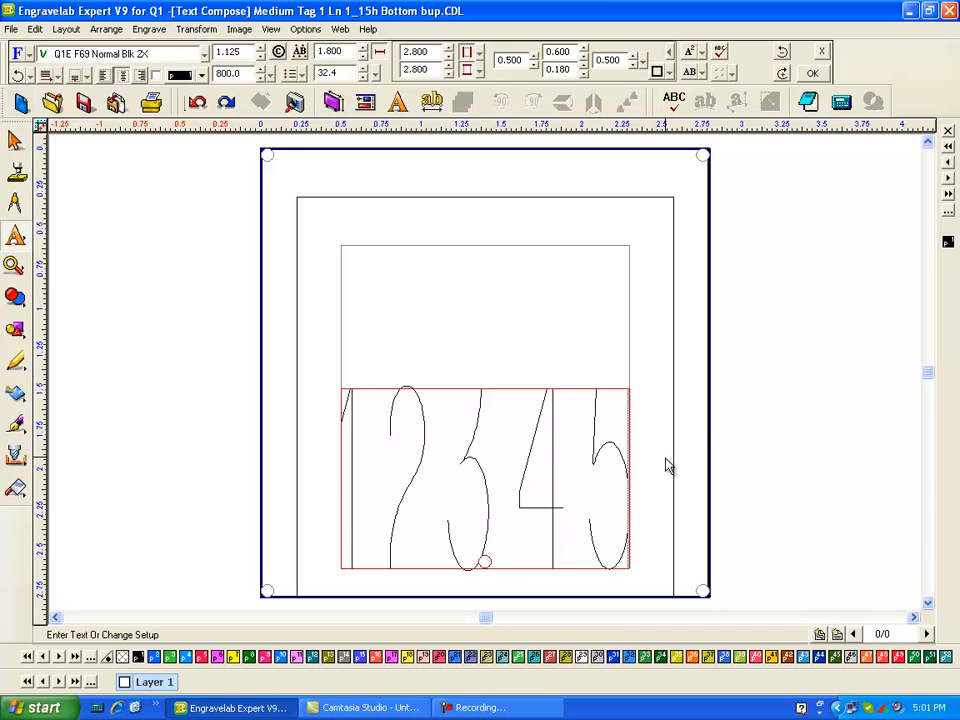
pyautogui.press('BackSpace')
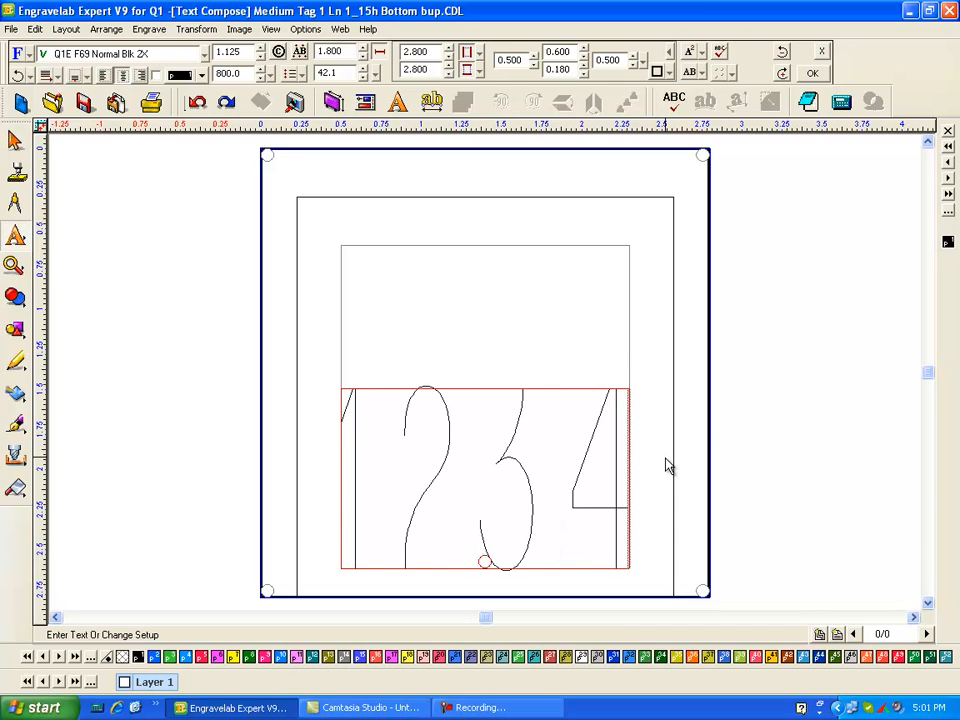
pyautogui.click(806, 428)
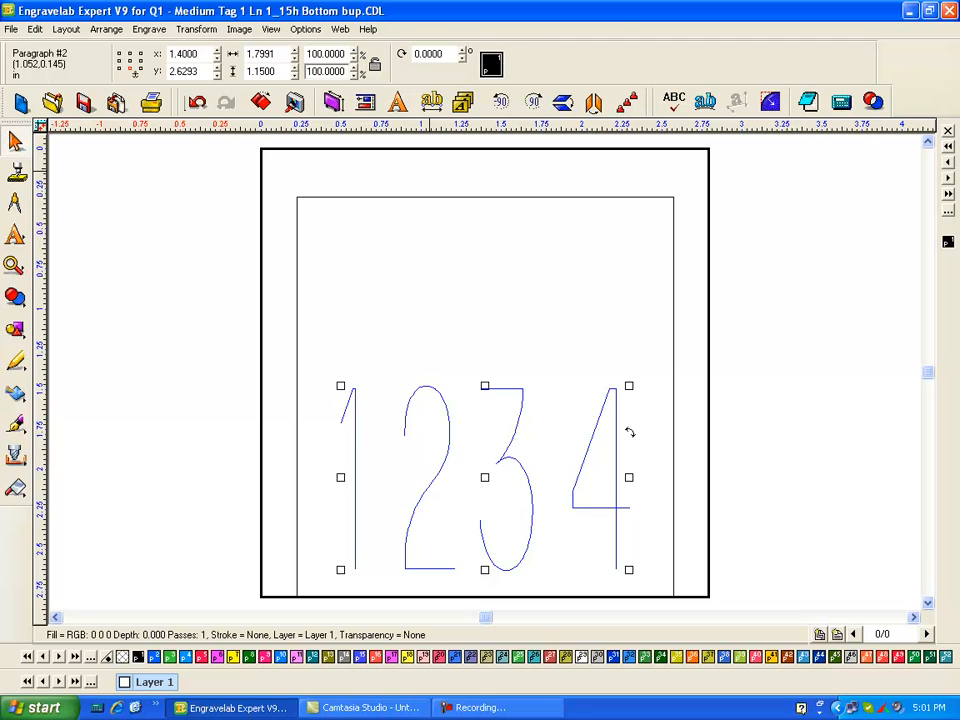
# Save the drawing as a new file named cow tag meduium 1_125ht 2_8in tag across
pyautogui.click(10, 30)
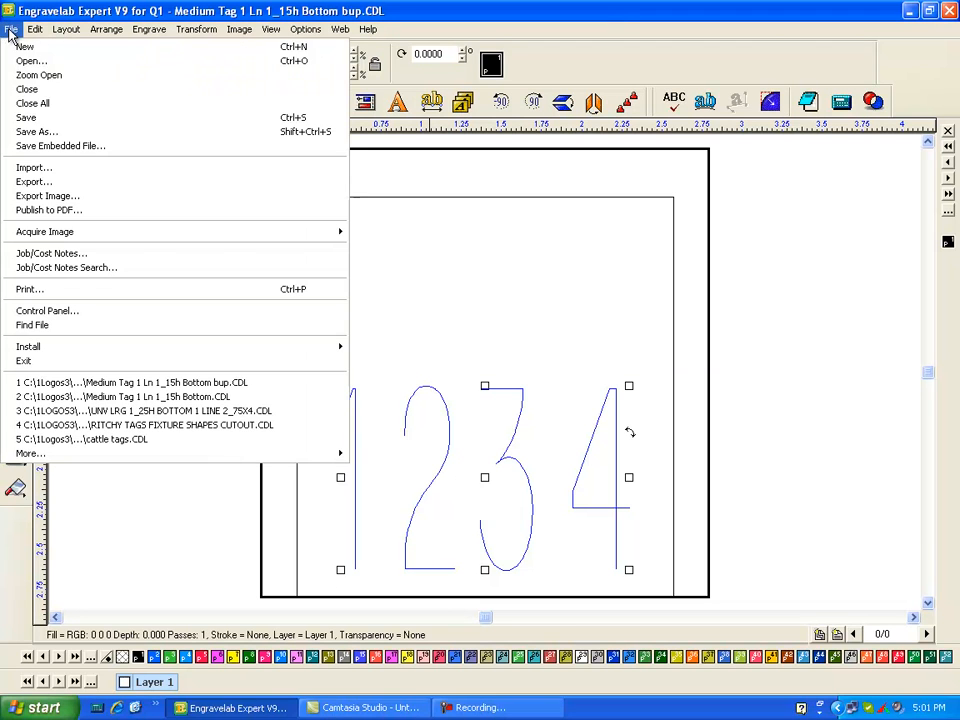
pyautogui.click(57, 135)
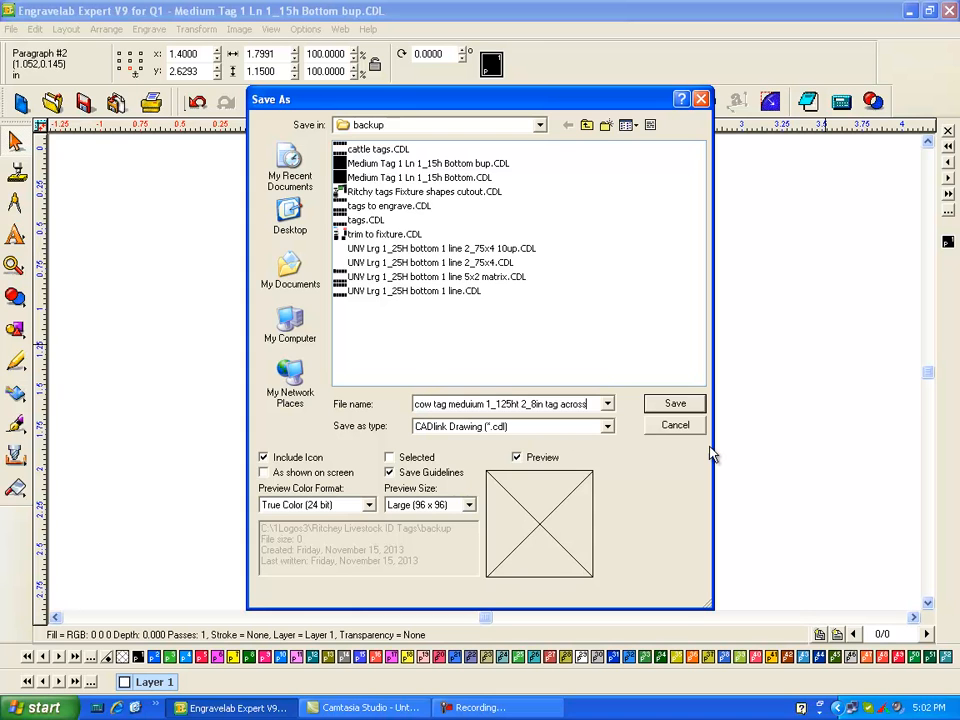
pyautogui.click(673, 403)
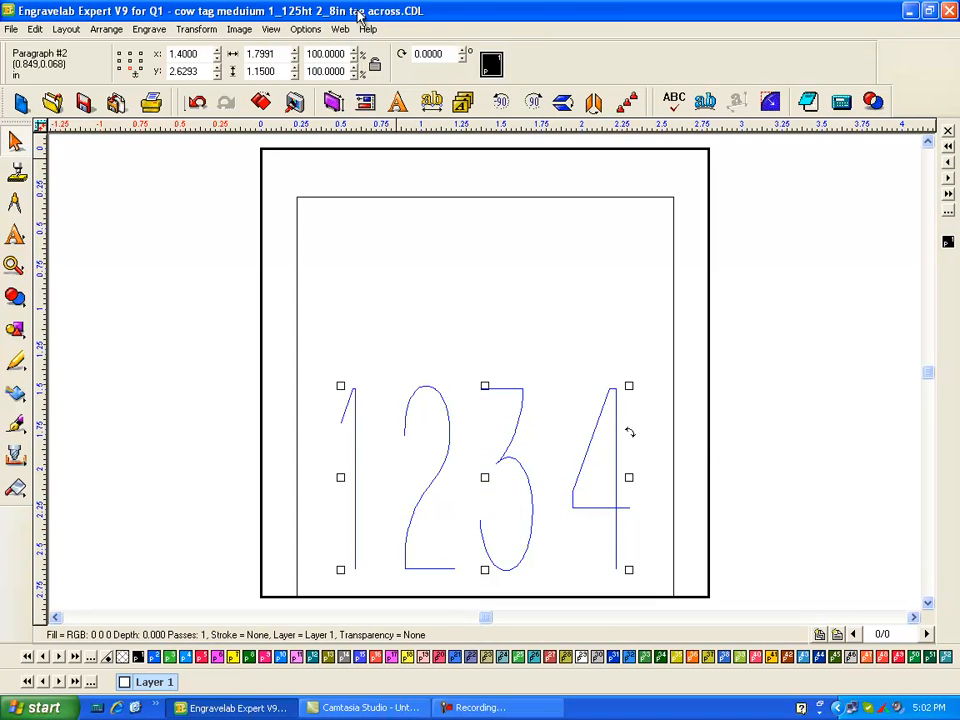
# Delete the inner tag outline rectangle, leaving the 1234 text on the plate
pyautogui.scroll(-1, 827, 191)
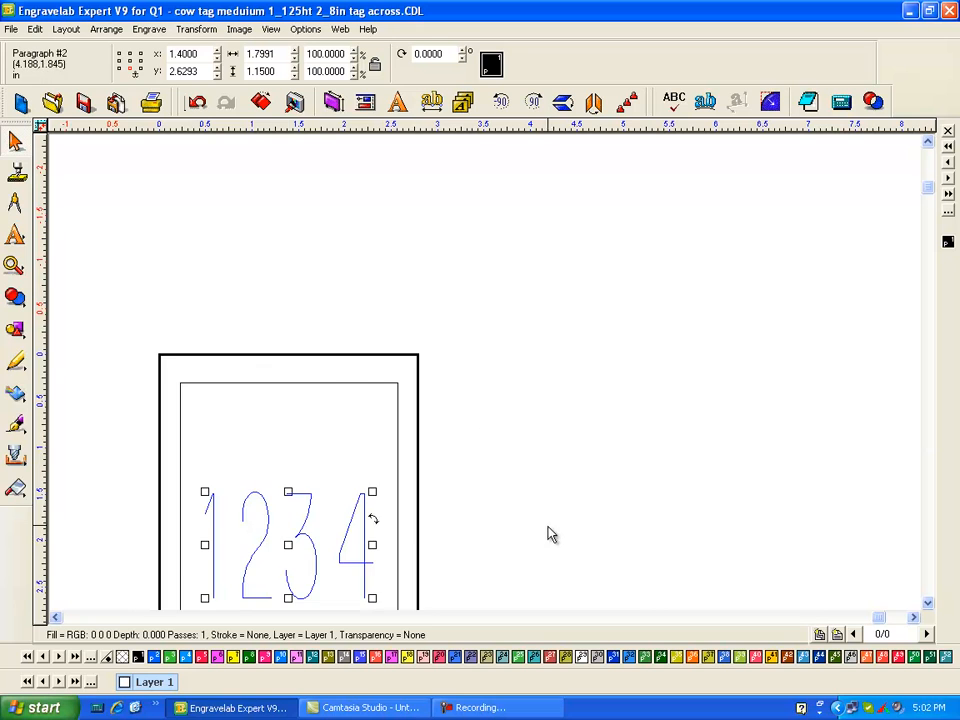
pyautogui.scroll(-1, 548, 535)
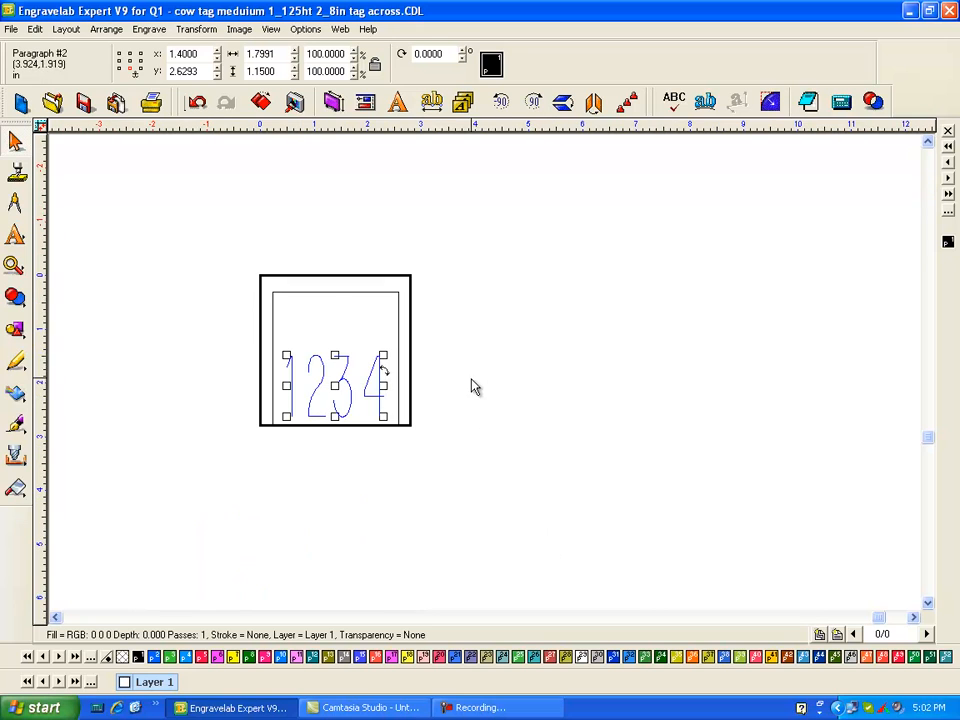
pyautogui.click(397, 328)
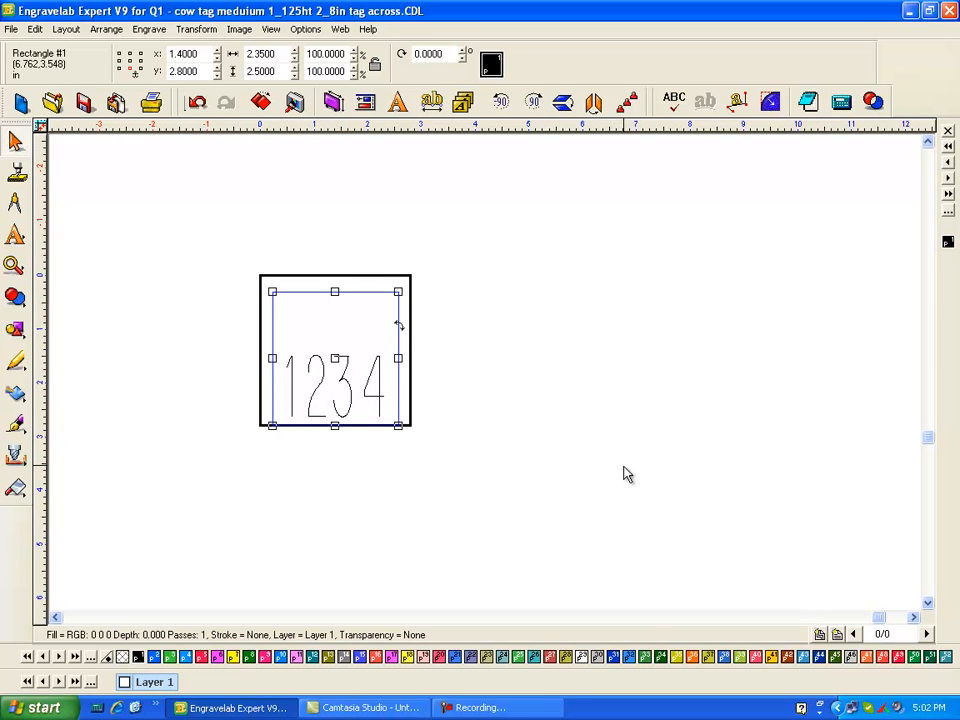
pyautogui.click(625, 474)
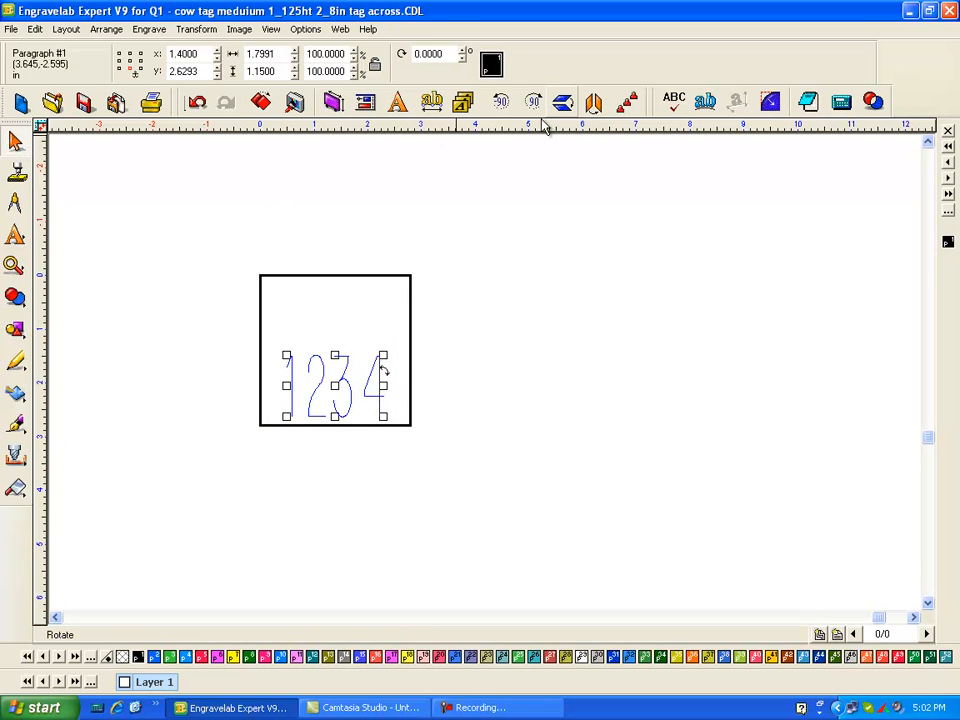
# Open the badge setup for the tag number, choose None for the marks, and reduce the number of copies to 1
pyautogui.click(463, 104)
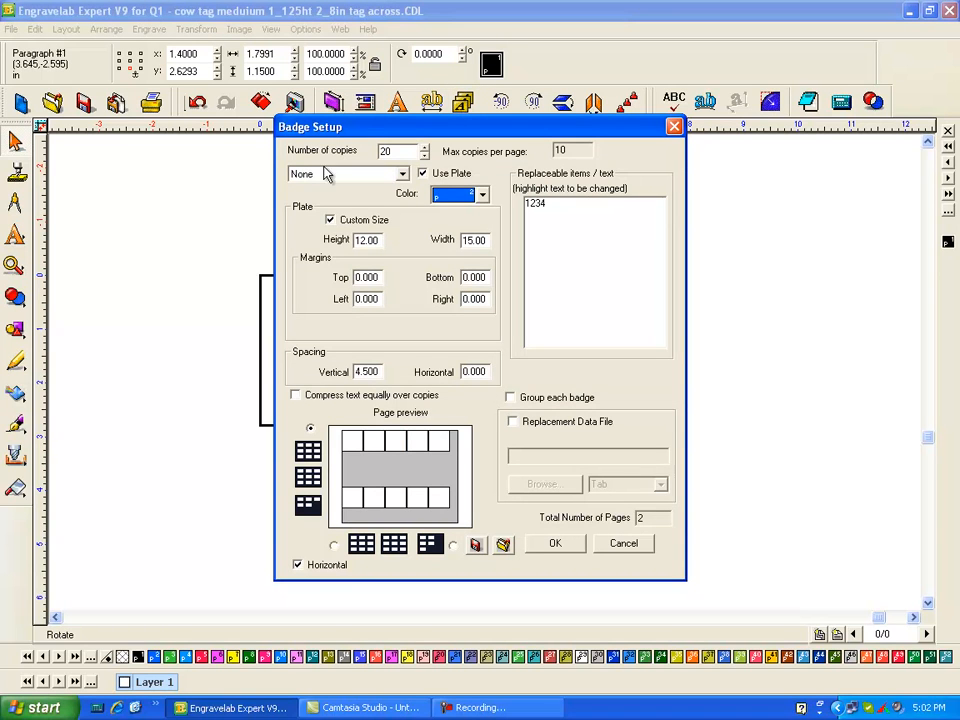
pyautogui.click(402, 174)
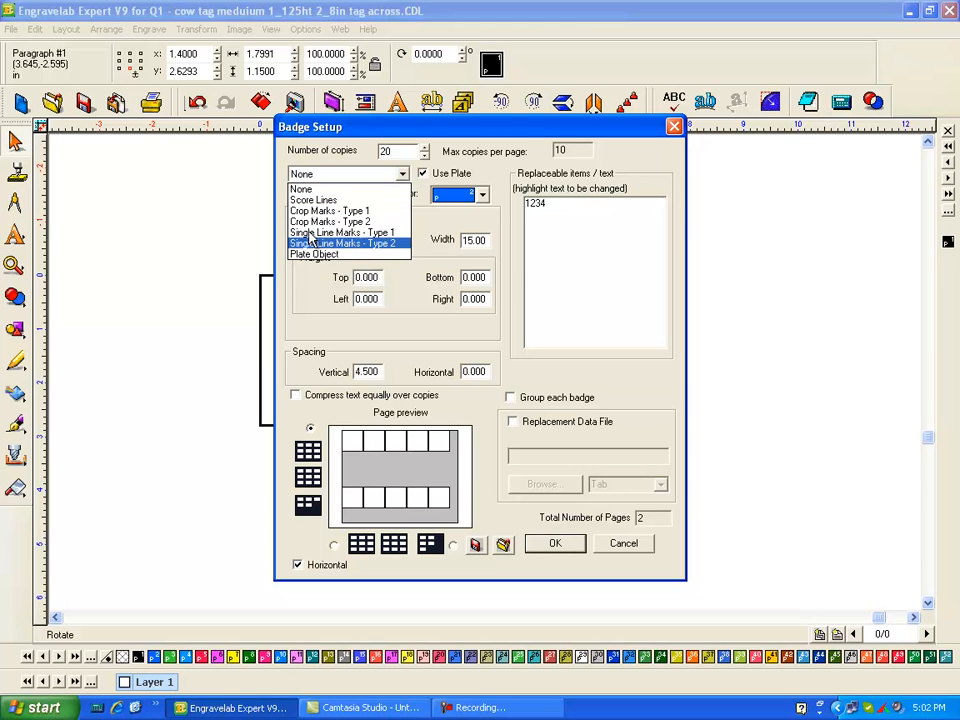
pyautogui.click(296, 189)
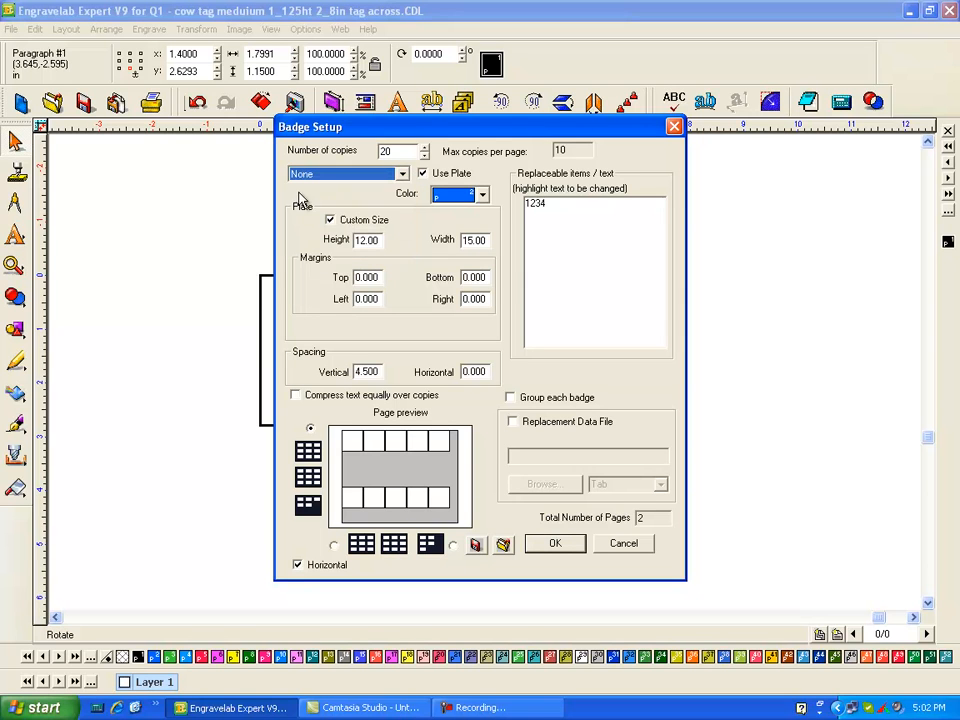
pyautogui.click(482, 195)
pyautogui.click(463, 216)
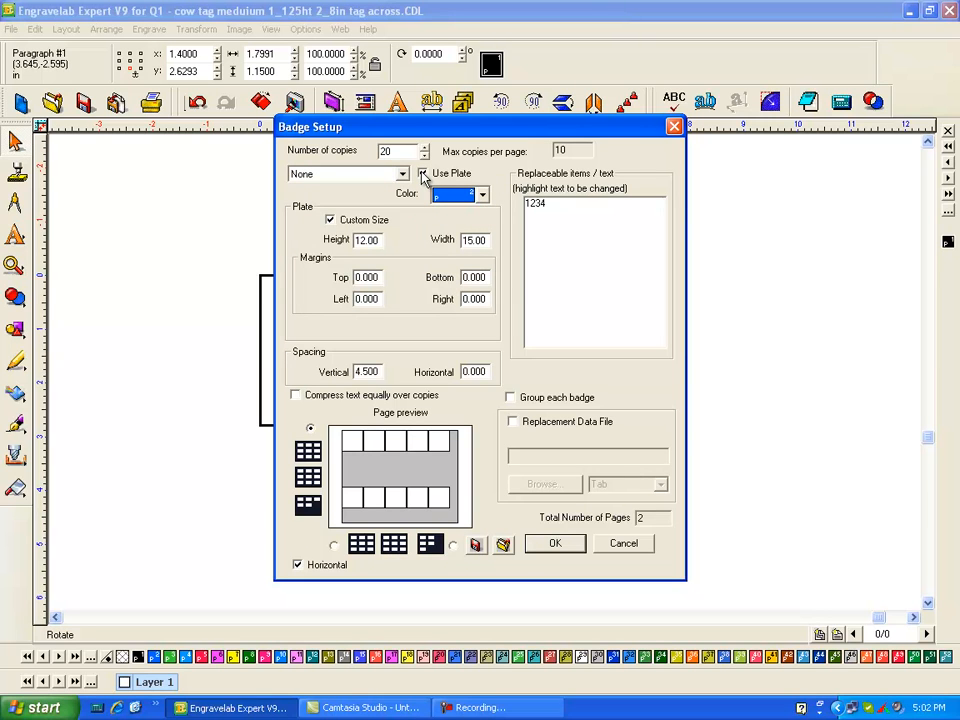
pyautogui.moveTo(424, 156); pyautogui.dragTo(424, 156)
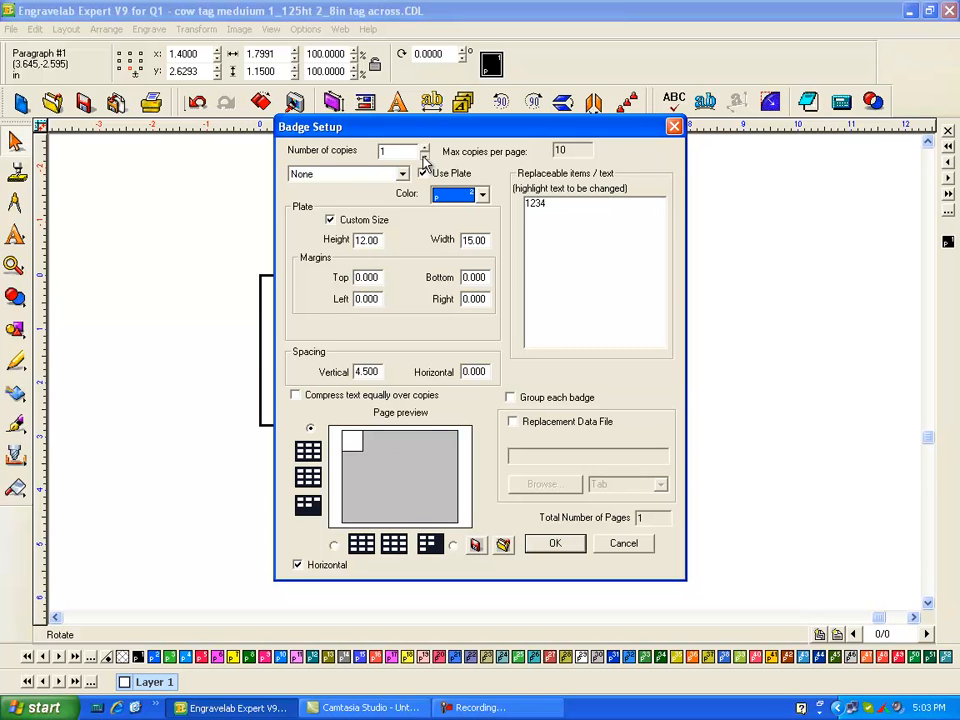
# Set the badge plate width to 20 in and the number of copies to 10
pyautogui.click(469, 240)
pyautogui.write('20')
pyautogui.click(475, 278)
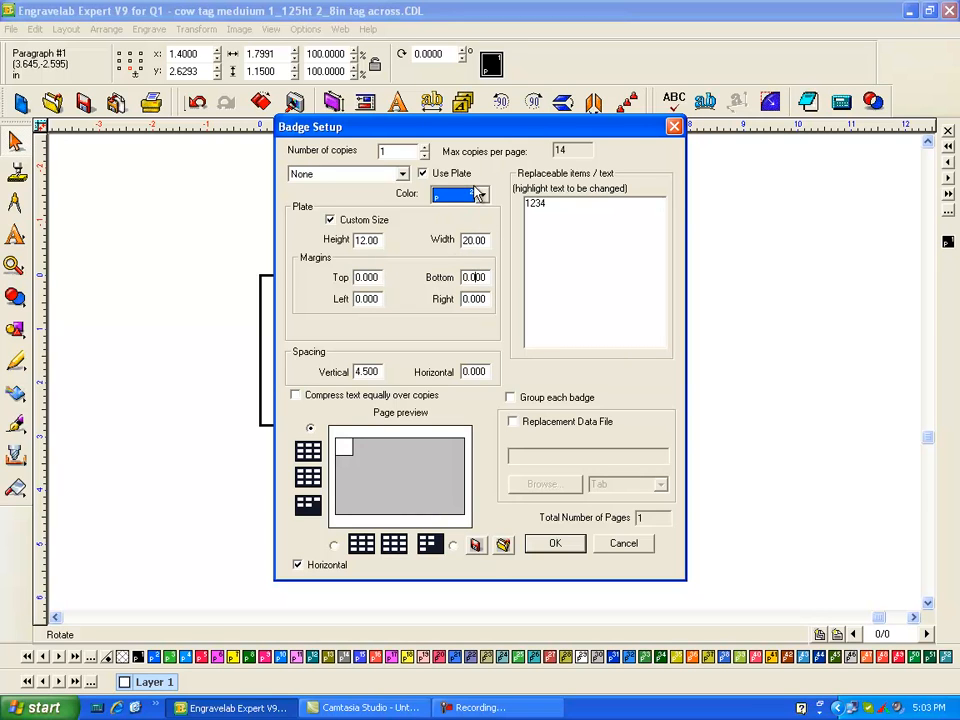
pyautogui.moveTo(425, 147); pyautogui.dragTo(425, 157)
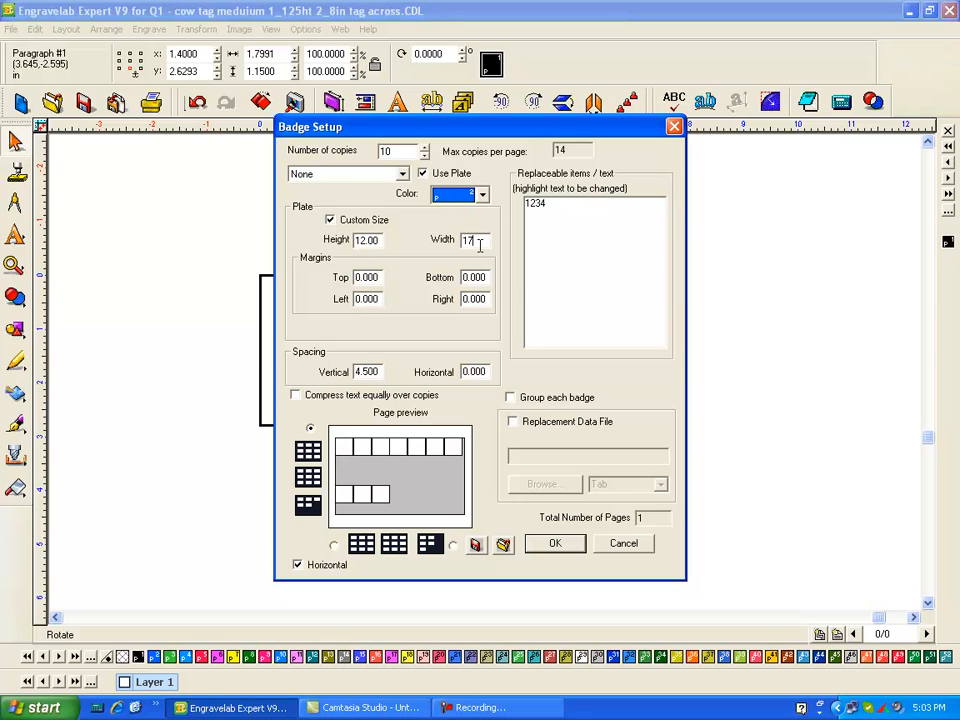
# Try a plate width of 17 in, set it to 15 in, generate the badge layout and undo it
pyautogui.press('Tab')
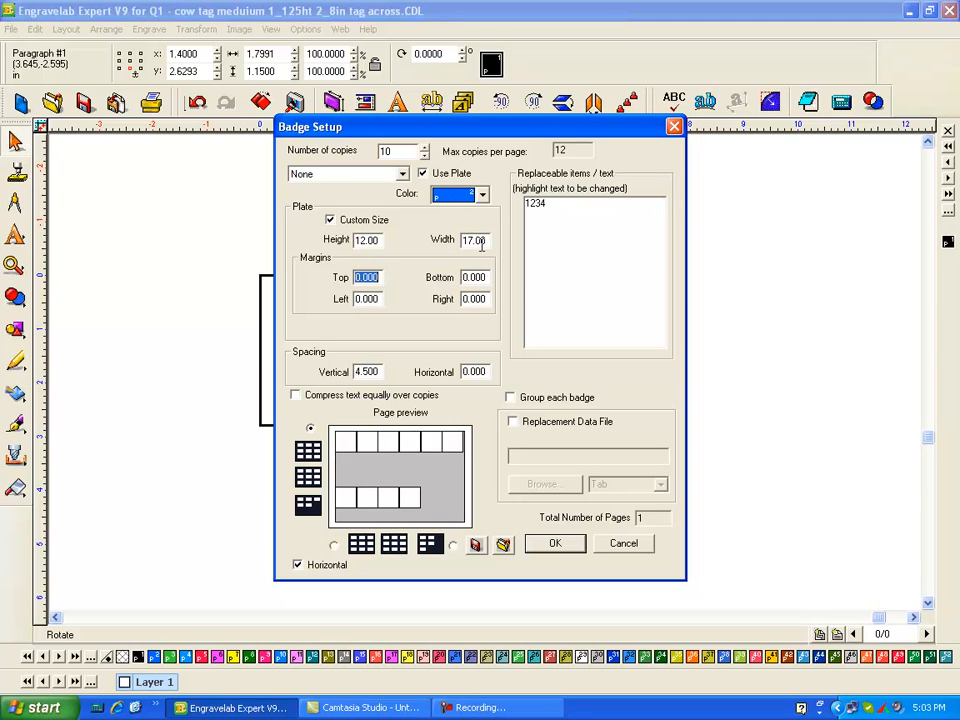
pyautogui.click(476, 240)
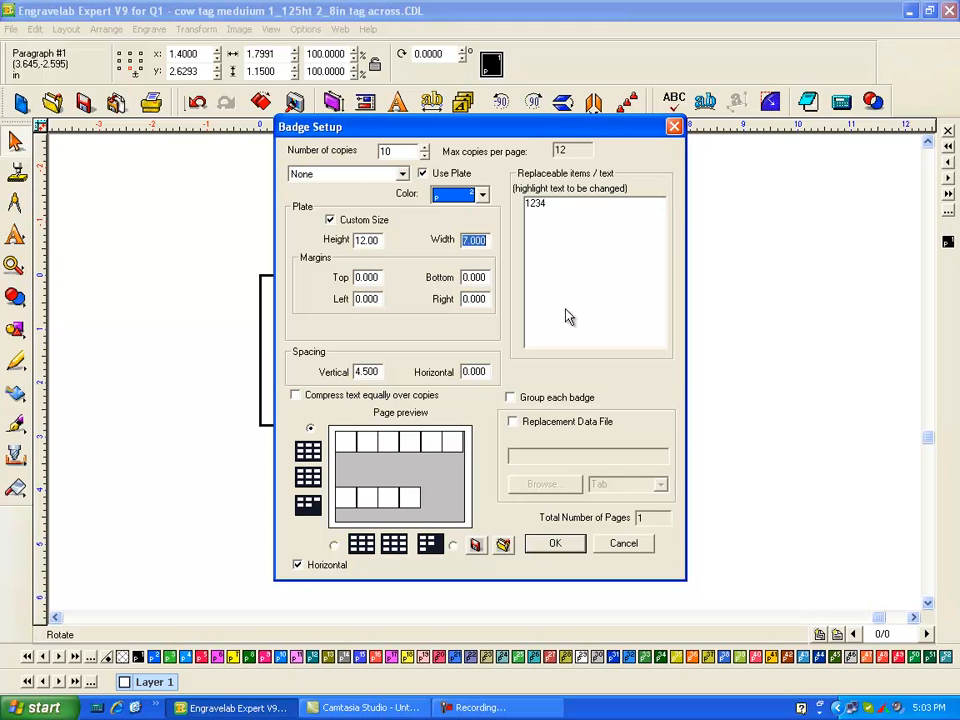
pyautogui.write('15')
pyautogui.press('Return')
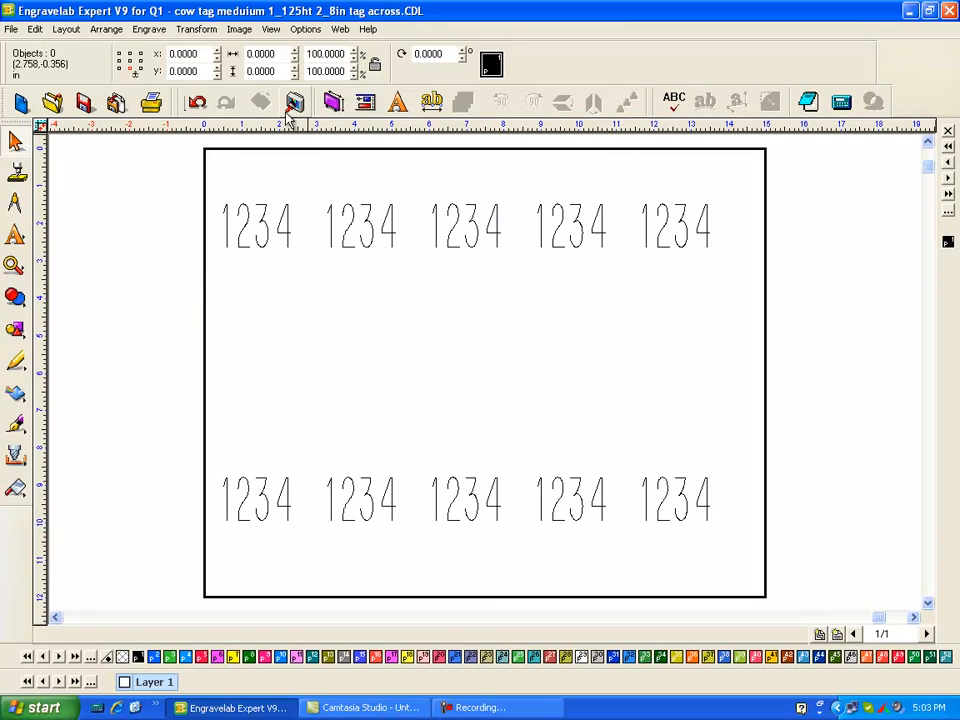
pyautogui.click(198, 104)
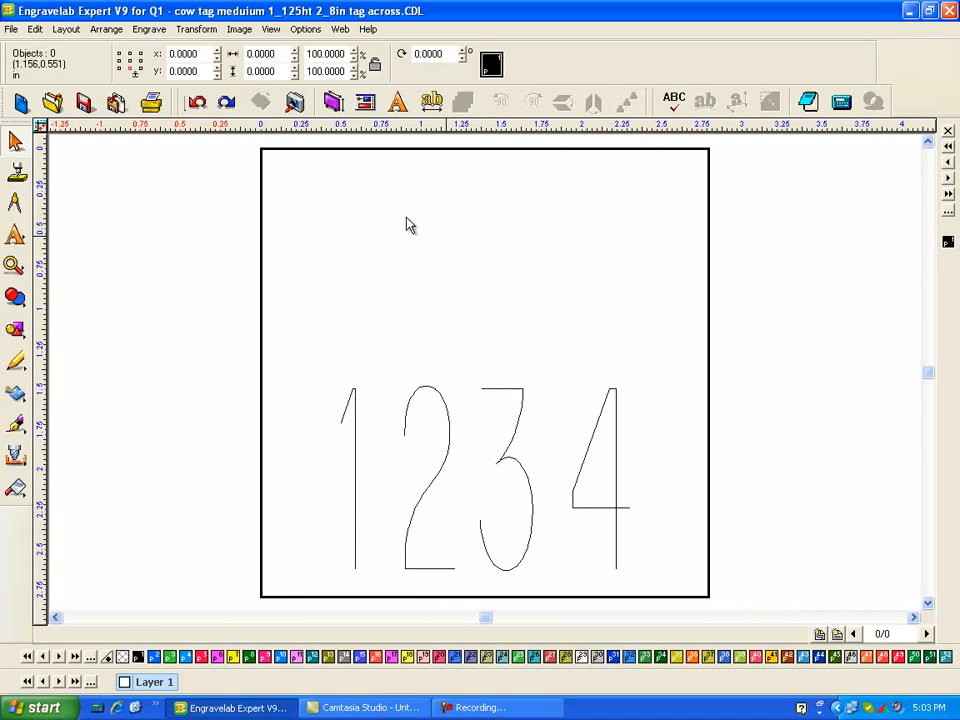
# Reopen the badge setup for the tag number, mark 1234 as replaceable text and accept the settings
pyautogui.click(444, 402)
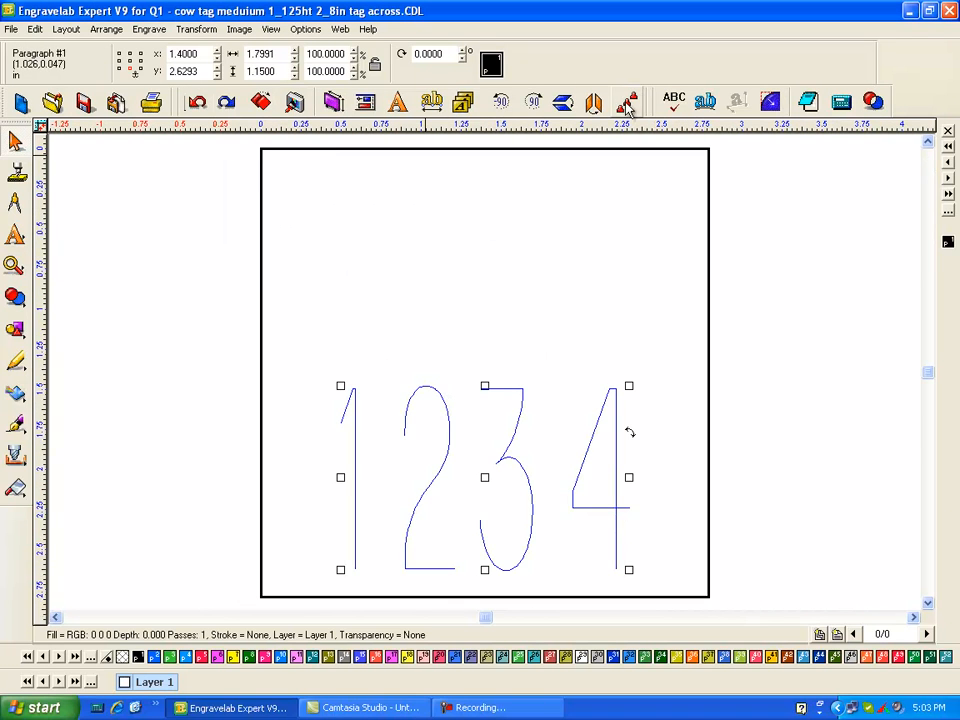
pyautogui.click(463, 101)
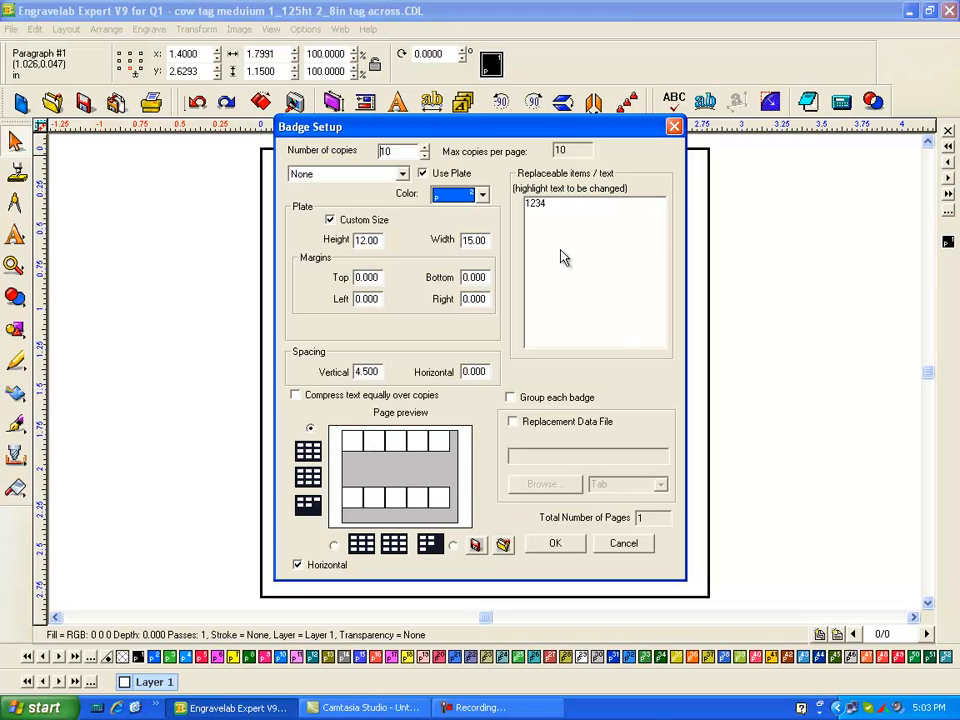
pyautogui.click(538, 206)
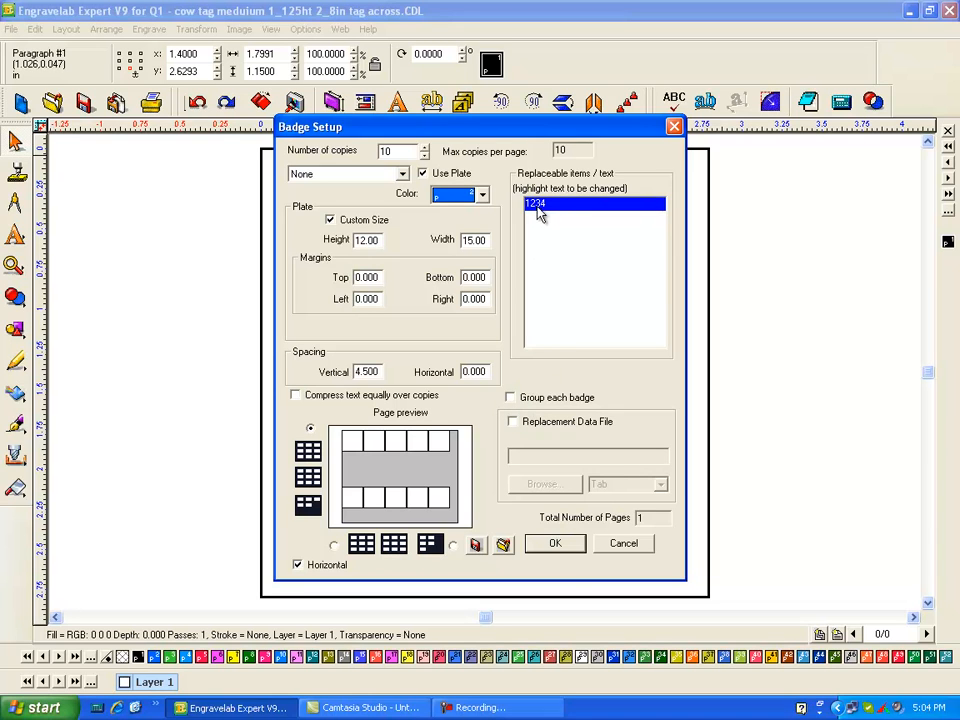
pyautogui.click(556, 545)
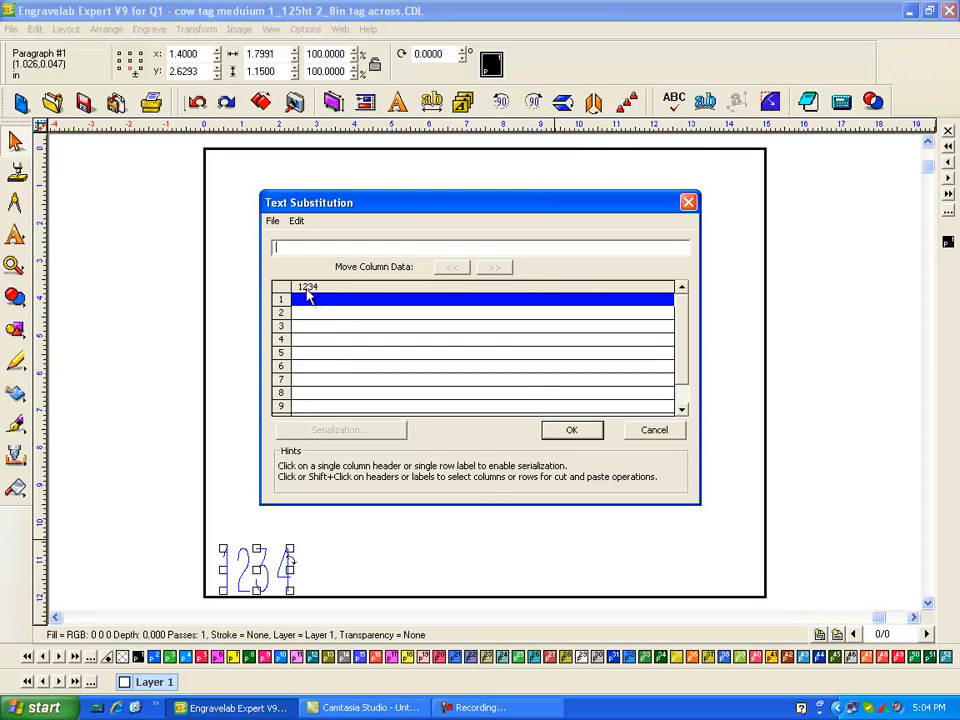
# Try to serialize the 1234 column from start 101 with each number used twice, cancel the substitution and undo the plate change
pyautogui.click(307, 288)
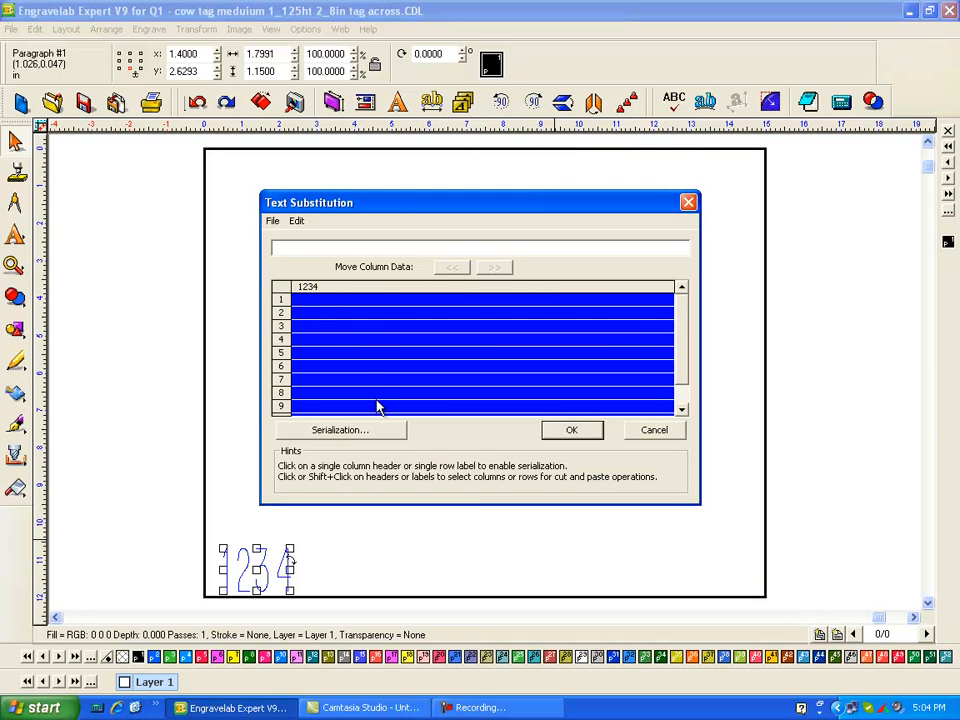
pyautogui.click(322, 430)
pyautogui.click(467, 251)
pyautogui.doubleClick(469, 253)
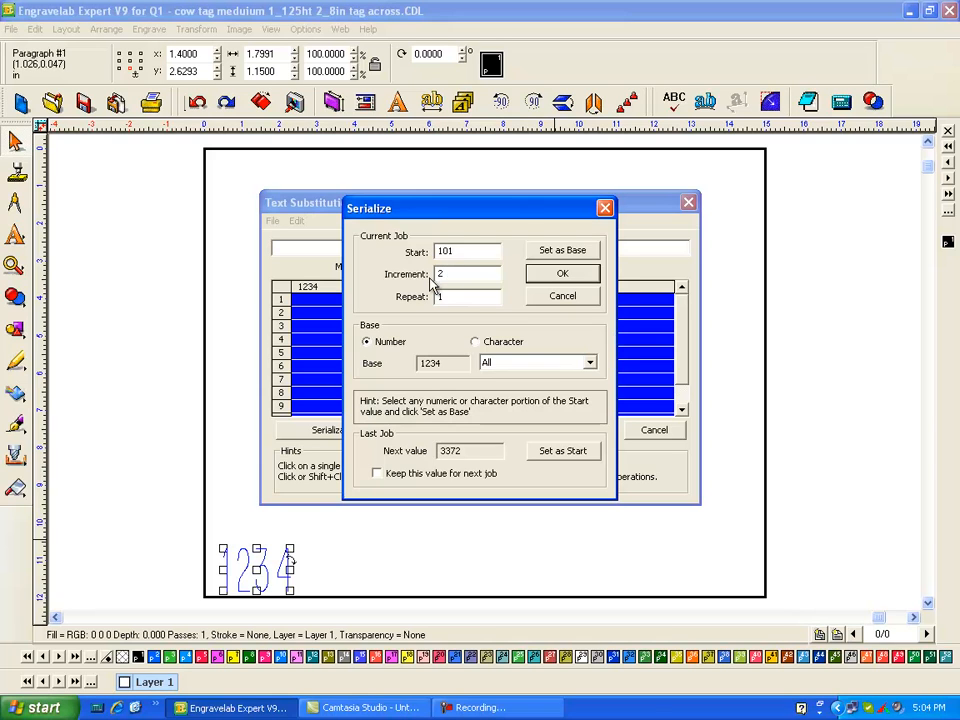
pyautogui.moveTo(444, 279); pyautogui.dragTo(406, 281)
pyautogui.moveTo(461, 302); pyautogui.dragTo(392, 304)
pyautogui.click(564, 275)
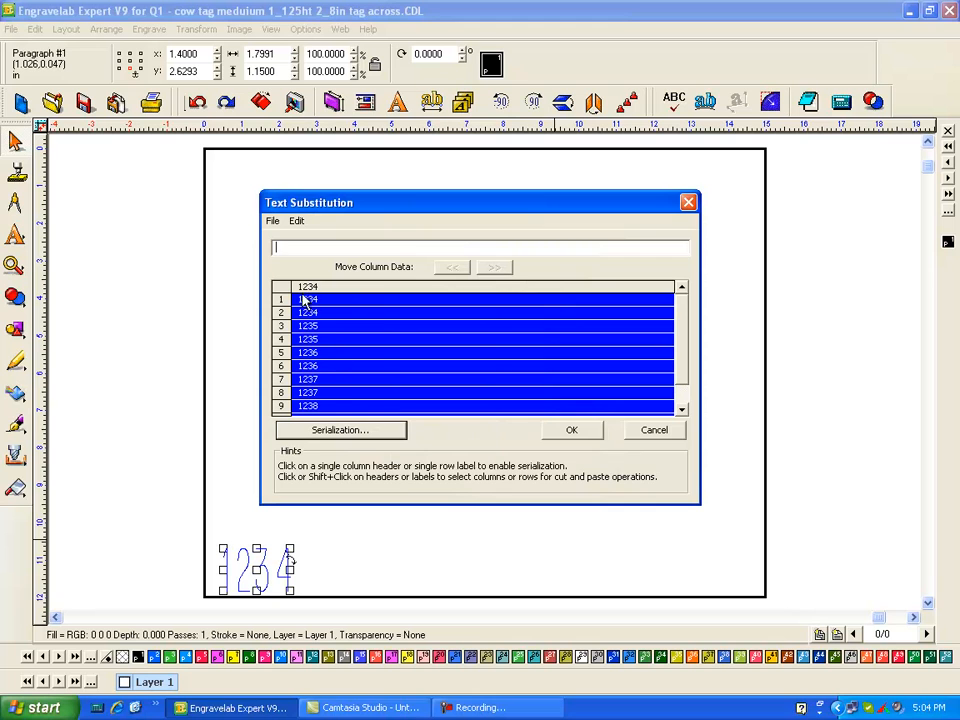
pyautogui.click(657, 431)
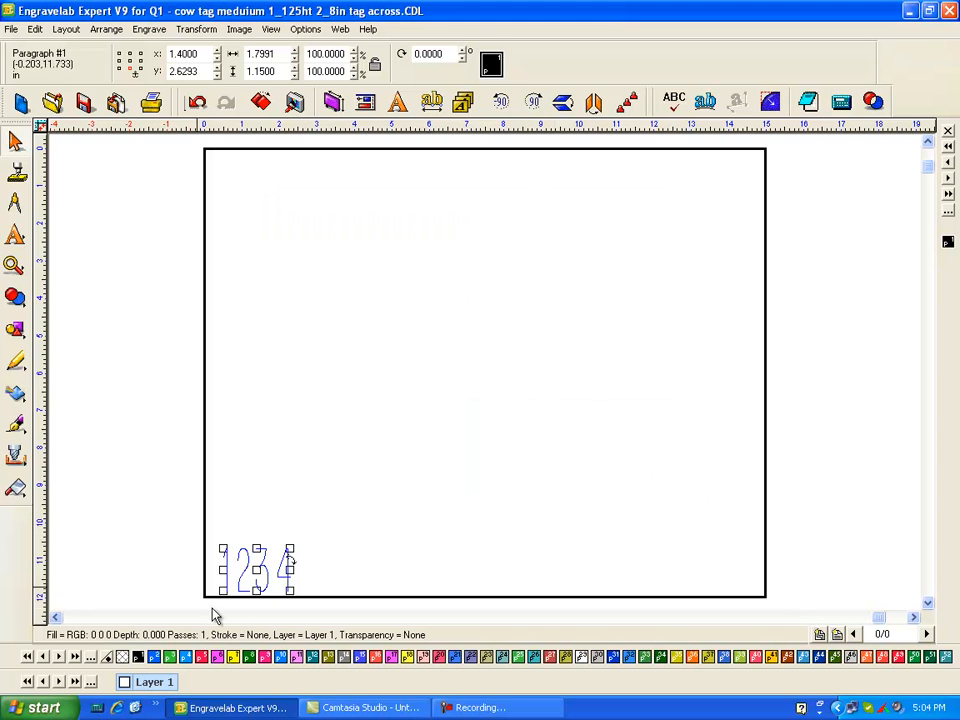
pyautogui.hotkey('ctrl', 'z')
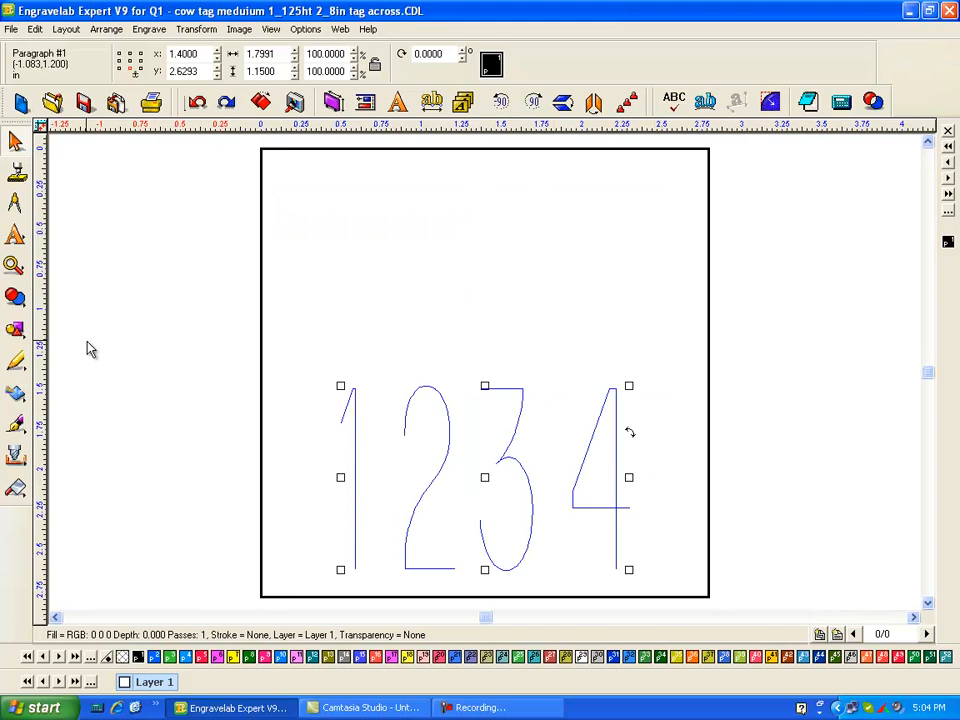
# Run the badge setup again with 10 copies and 1234 highlighted as the text to replace
pyautogui.click(160, 32)
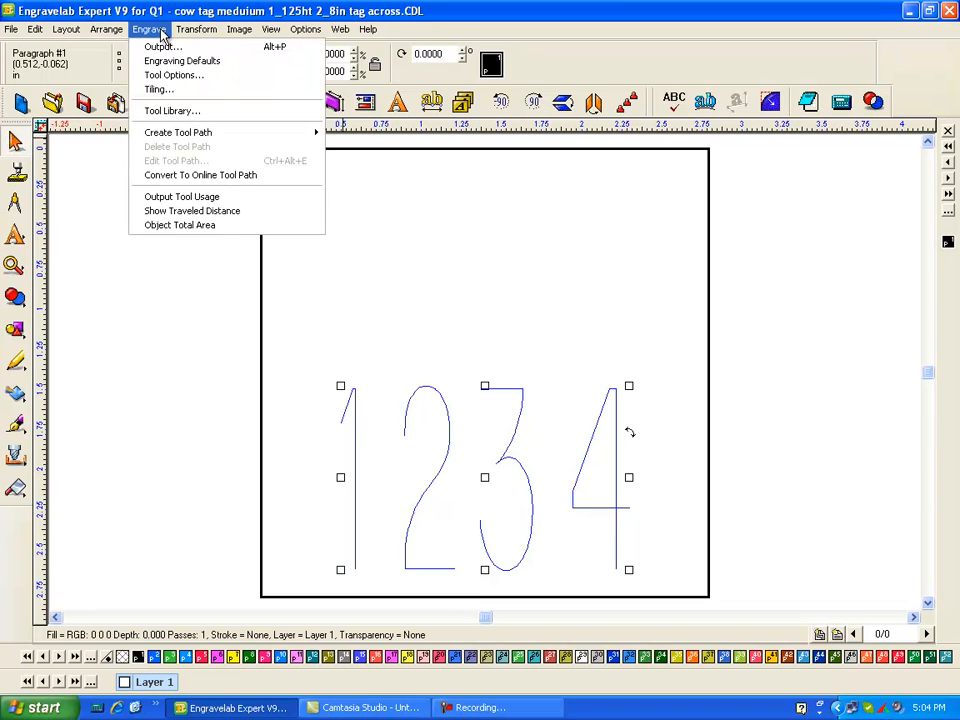
pyautogui.click(463, 103)
pyautogui.click(536, 203)
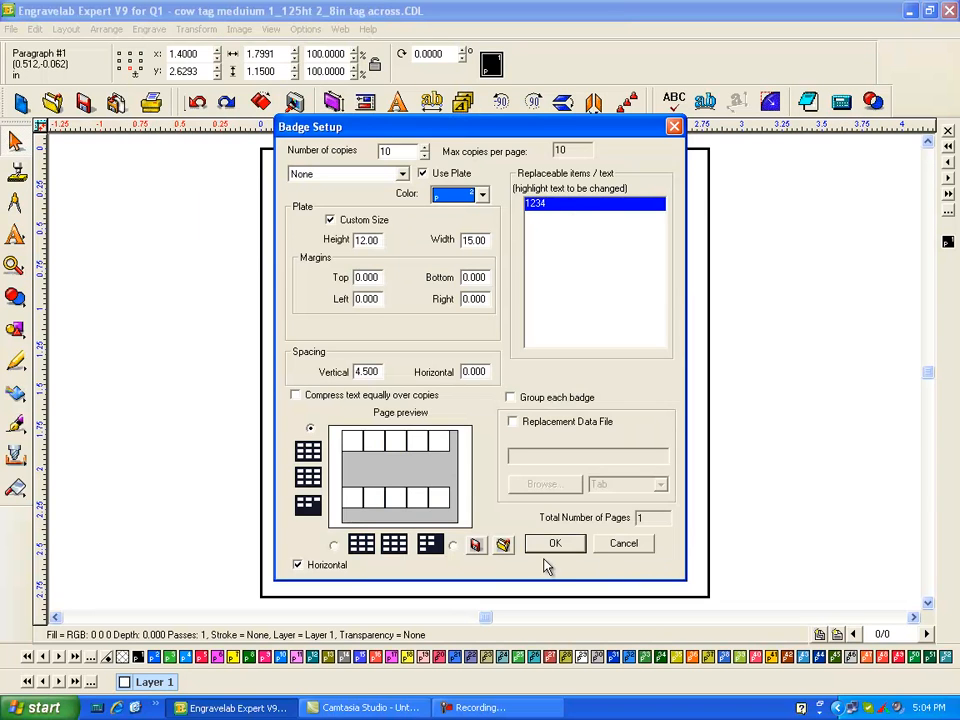
pyautogui.click(555, 543)
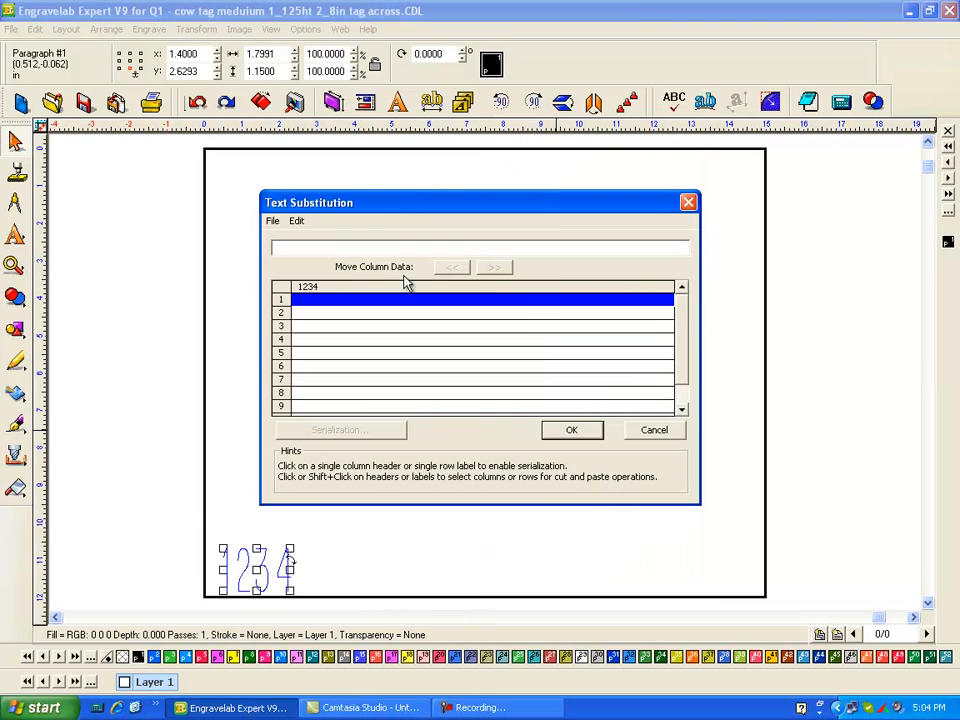
# Open serialization for the whole 1234 column, enter 101 as the start value, and try to set it as the base
pyautogui.click(308, 287)
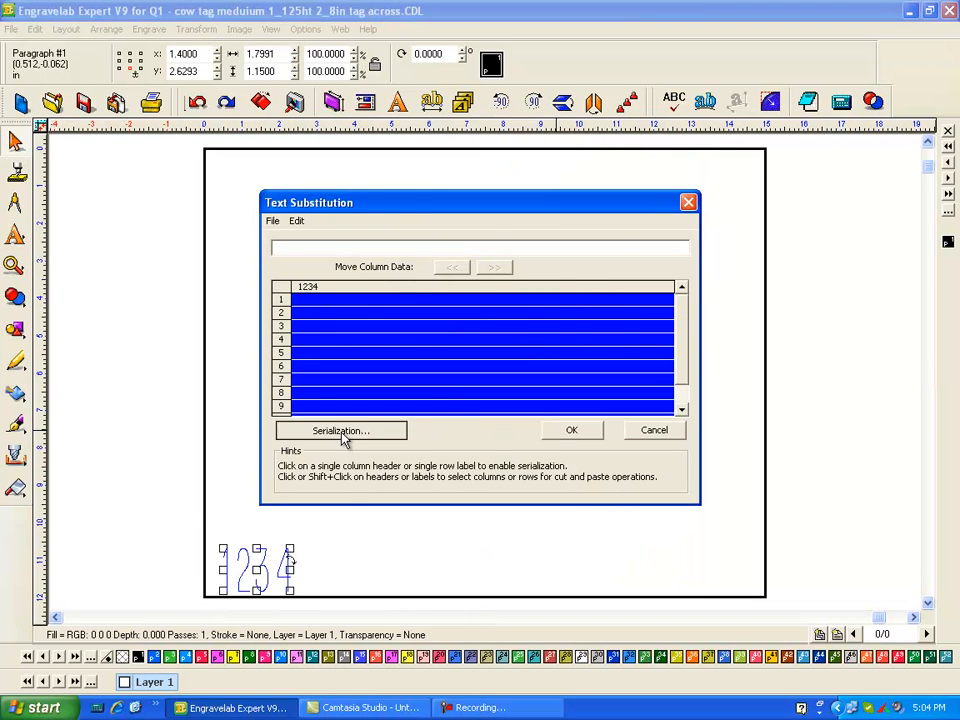
pyautogui.click(390, 430)
pyautogui.moveTo(468, 258); pyautogui.dragTo(368, 258)
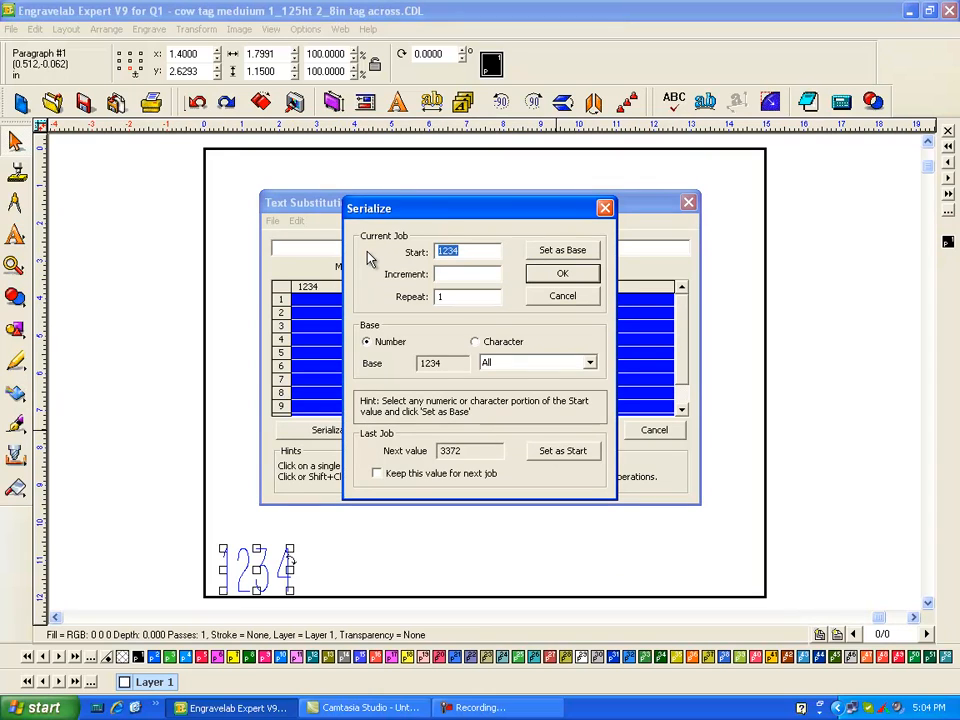
pyautogui.click(540, 250)
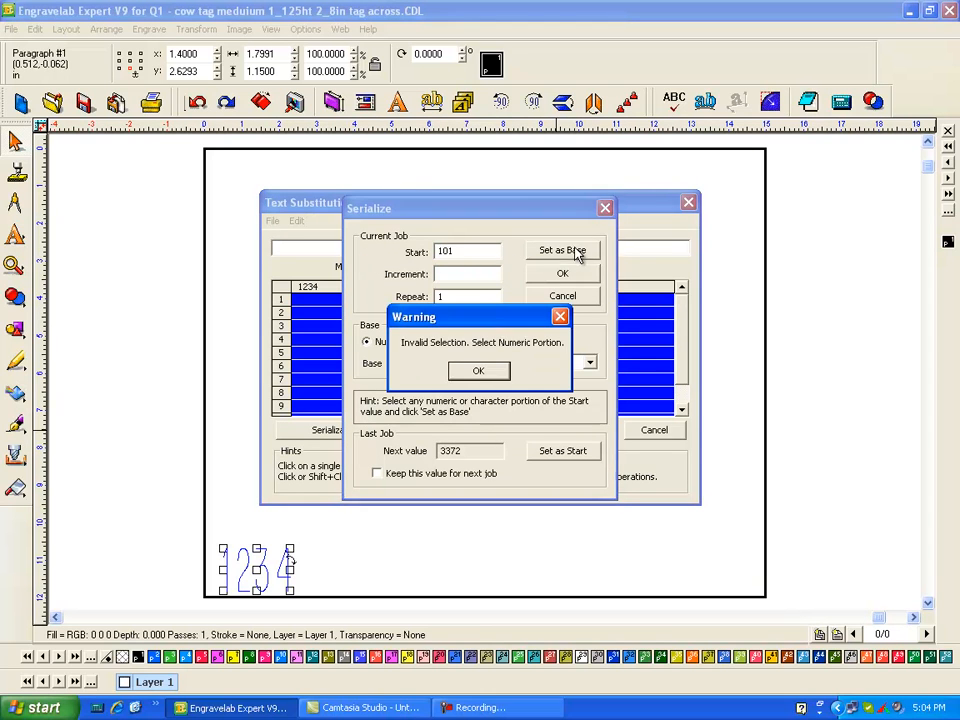
pyautogui.click(468, 372)
pyautogui.click(570, 251)
pyautogui.click(477, 372)
# Set the serialization increment to 1 and repeat to 2, make the start value 101 the base, and apply it to the column
pyautogui.write('1')
pyautogui.press('Tab')
pyautogui.write('2')
pyautogui.click(561, 251)
pyautogui.click(478, 372)
pyautogui.doubleClick(445, 251)
pyautogui.click(561, 251)
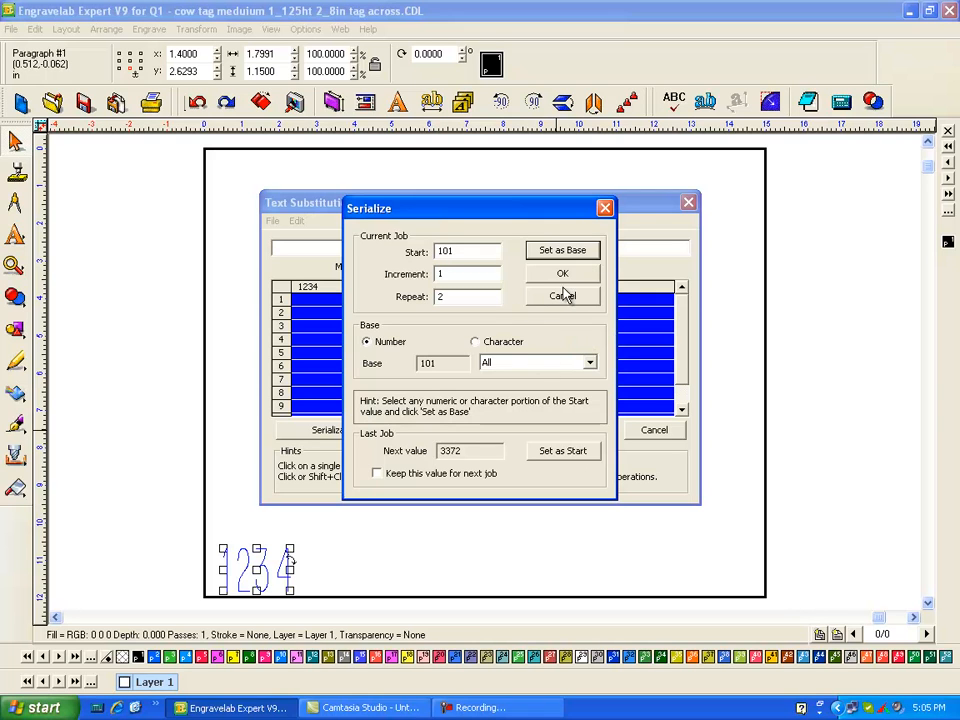
pyautogui.click(562, 275)
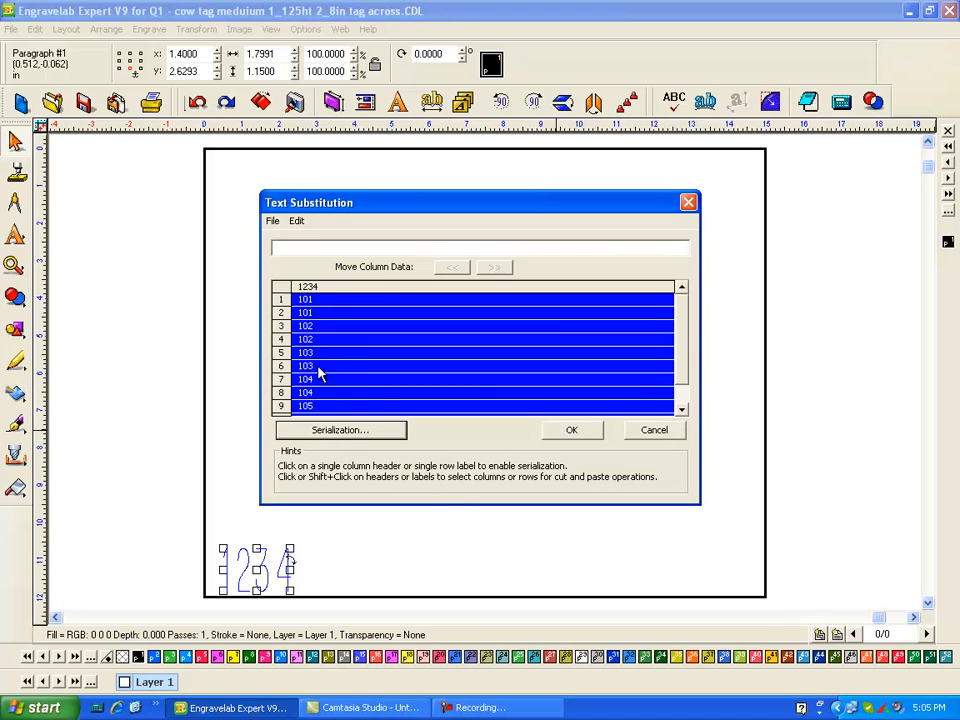
# Build the ten-tag plate from the serialized list and check the placement of the four corner numbers
pyautogui.moveTo(681, 353); pyautogui.dragTo(674, 390)
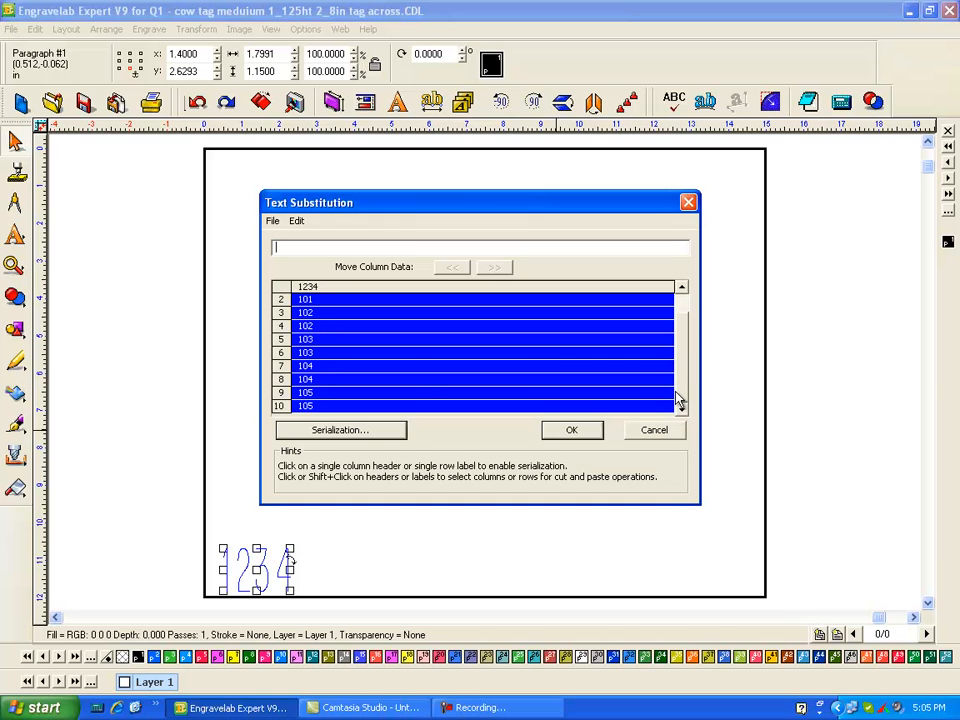
pyautogui.click(576, 433)
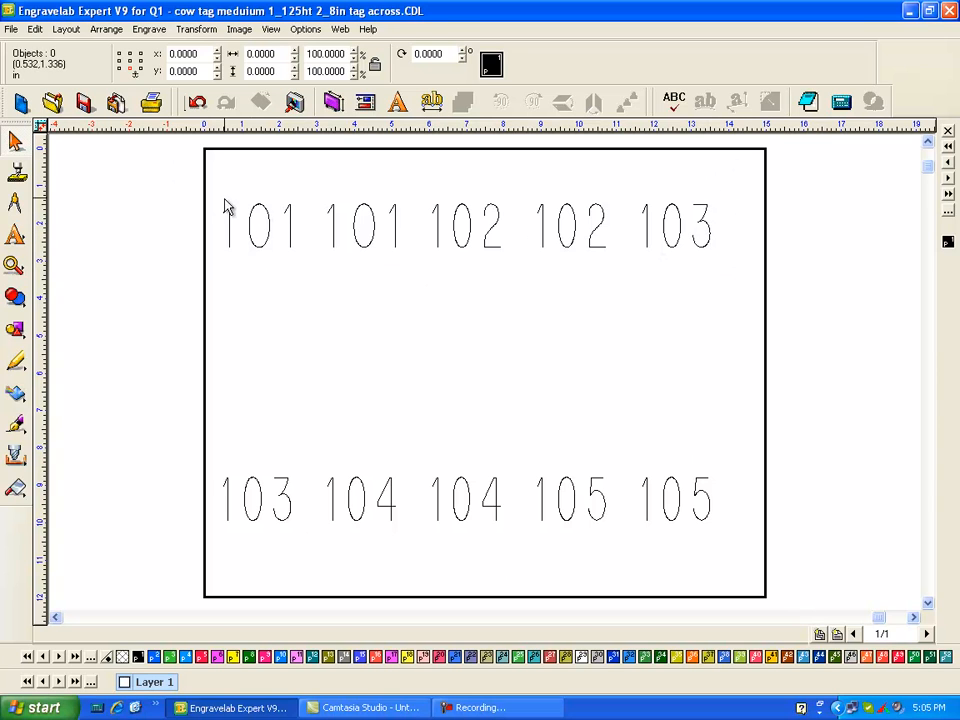
pyautogui.moveTo(171, 181); pyautogui.dragTo(316, 289)
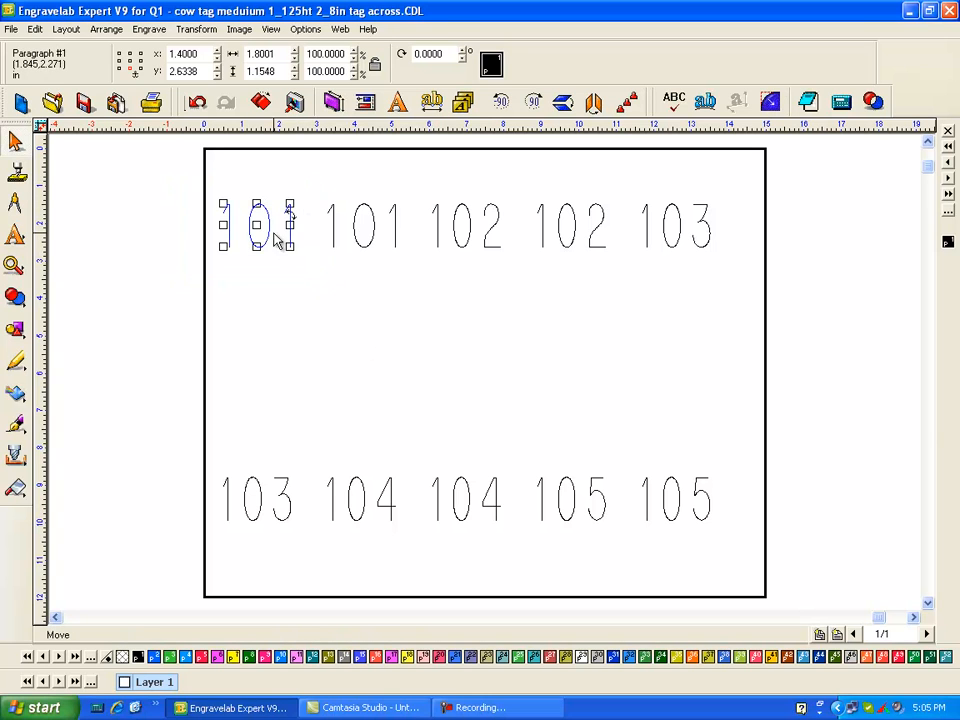
pyautogui.moveTo(152, 422); pyautogui.dragTo(365, 588)
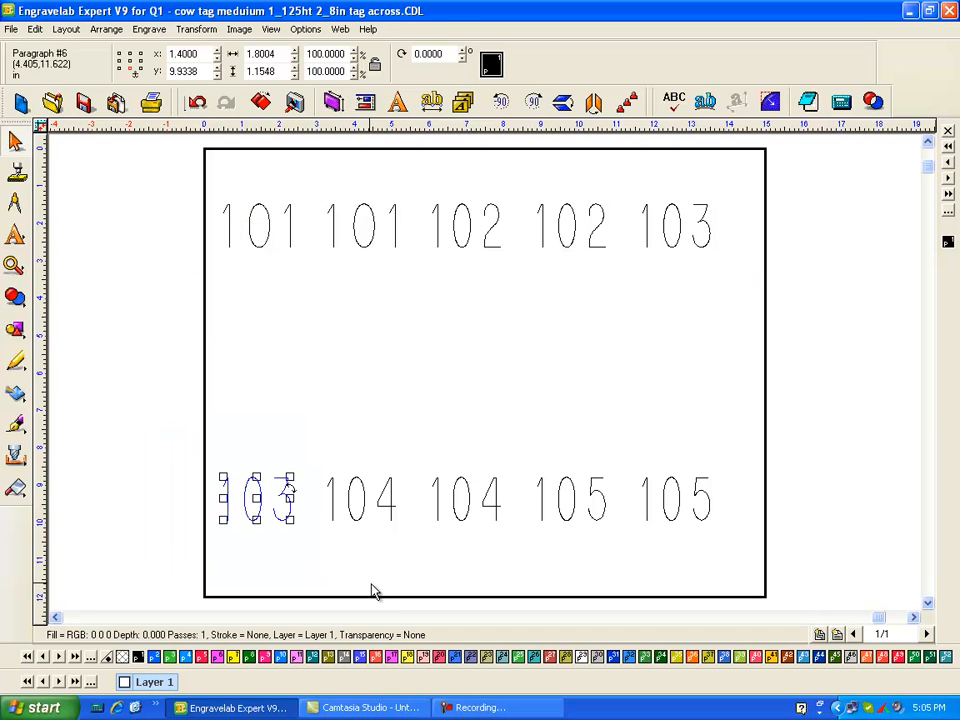
pyautogui.moveTo(793, 167); pyautogui.dragTo(632, 303)
pyautogui.moveTo(765, 424); pyautogui.dragTo(669, 553)
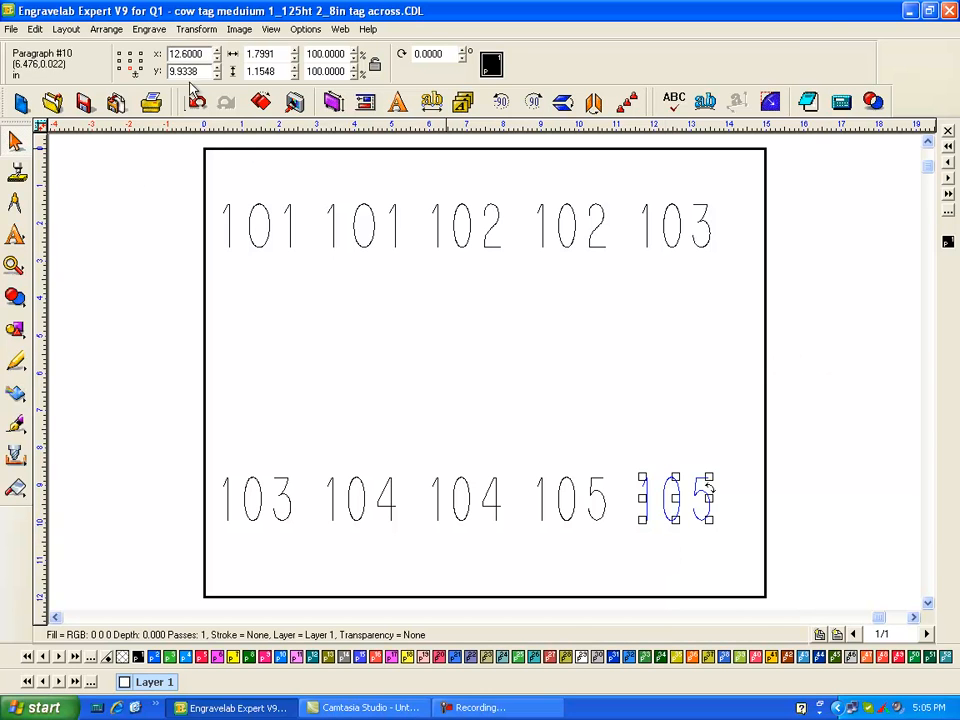
# Undo the ten-tag plate and run the badge setup for the 1234 text with 20 copies, marking 1234 as replaceable
pyautogui.click(199, 105)
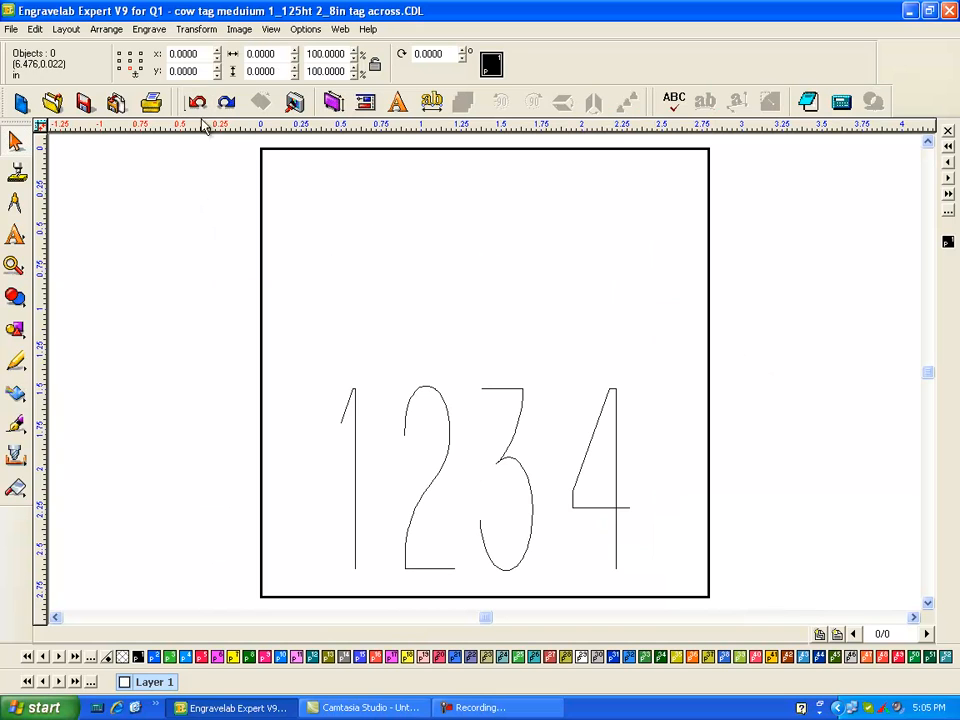
pyautogui.click(347, 414)
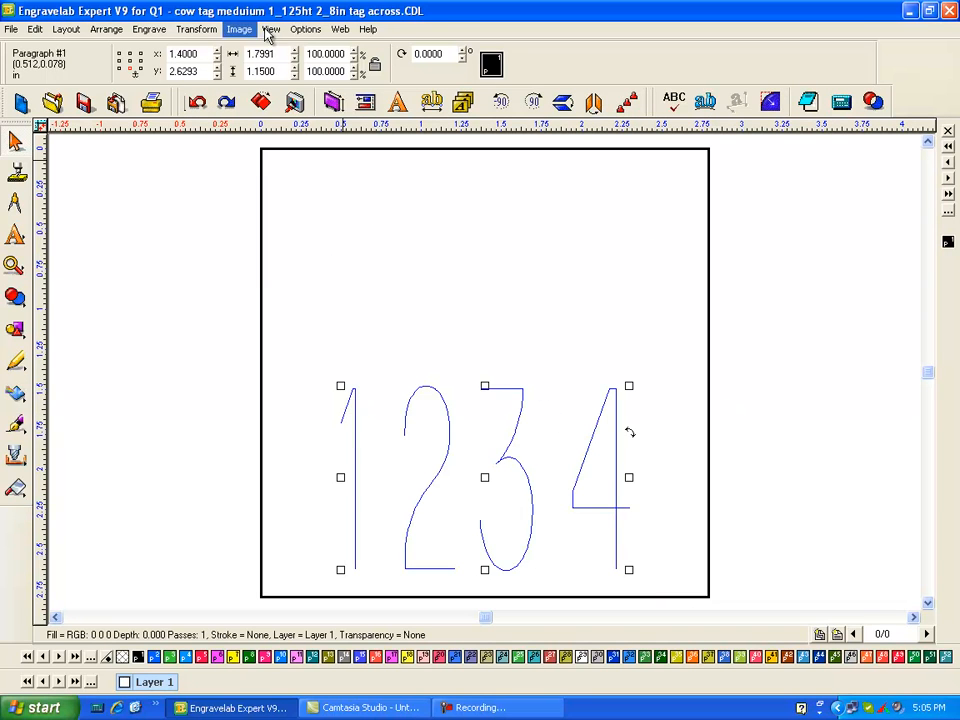
pyautogui.click(463, 101)
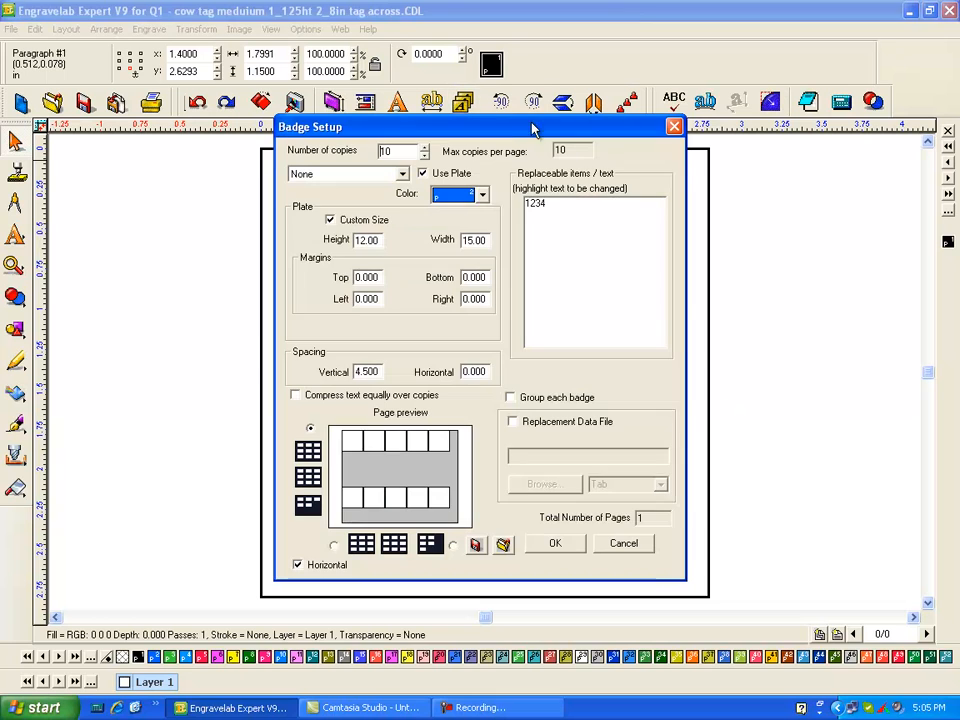
pyautogui.click(536, 205)
pyautogui.click(425, 147)
pyautogui.moveTo(425, 147); pyautogui.dragTo(425, 147)
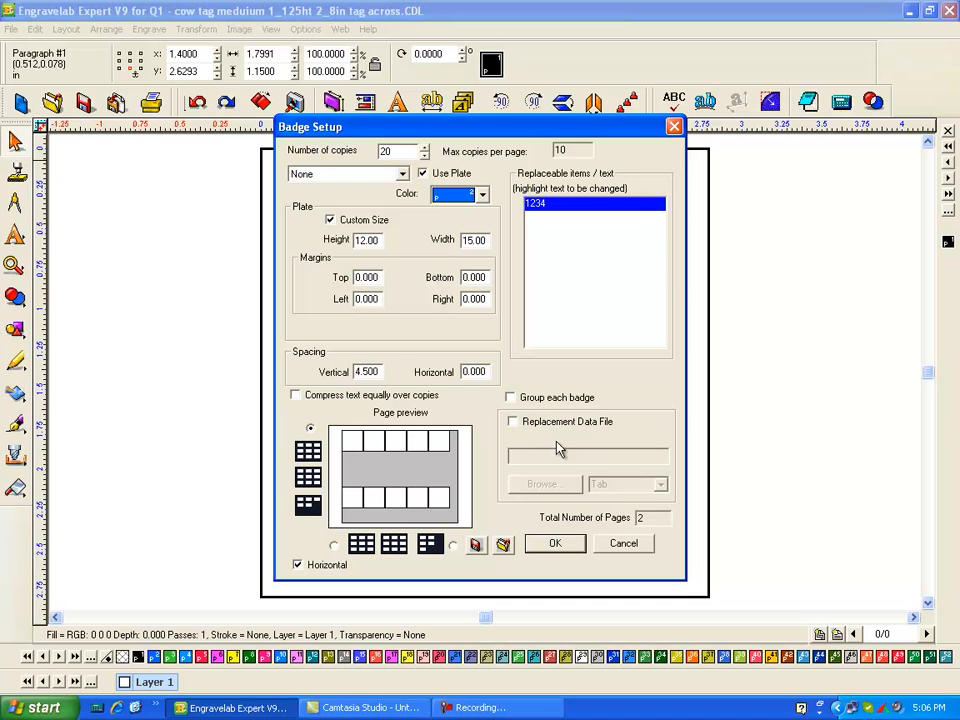
pyautogui.click(557, 545)
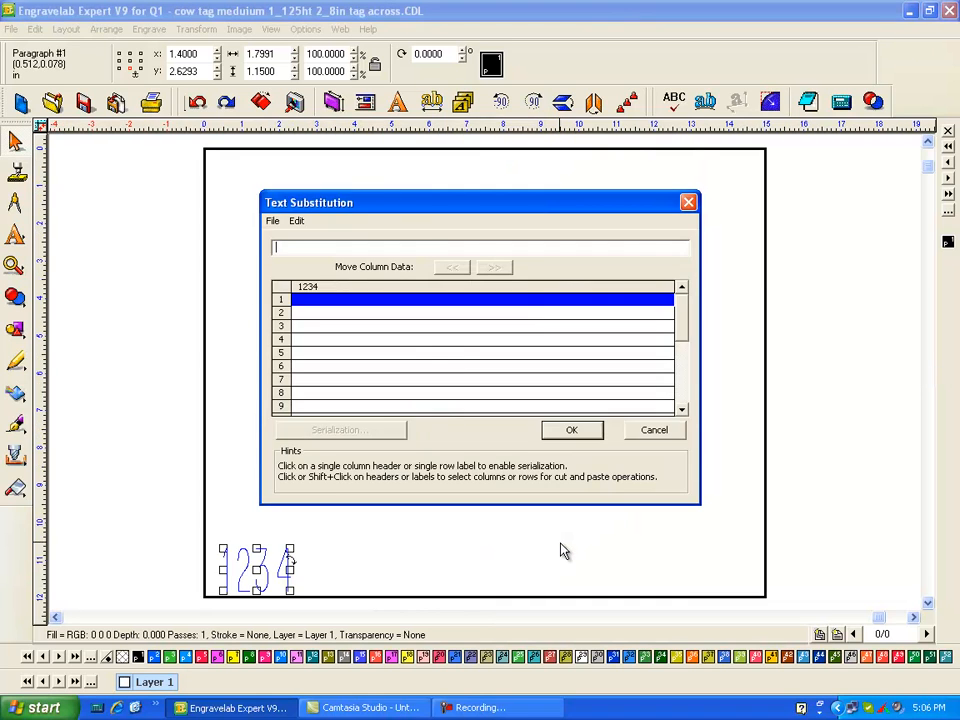
# Serialize the whole 1234 column from start and base value 101, with increment 1 and repeat 2
pyautogui.click(308, 288)
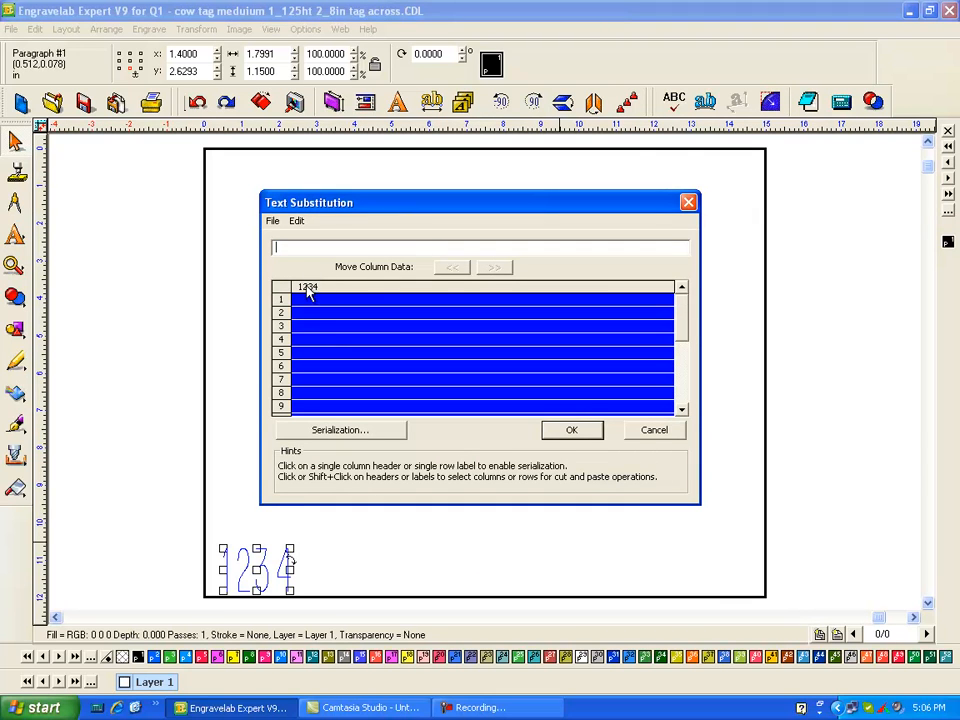
pyautogui.click(354, 432)
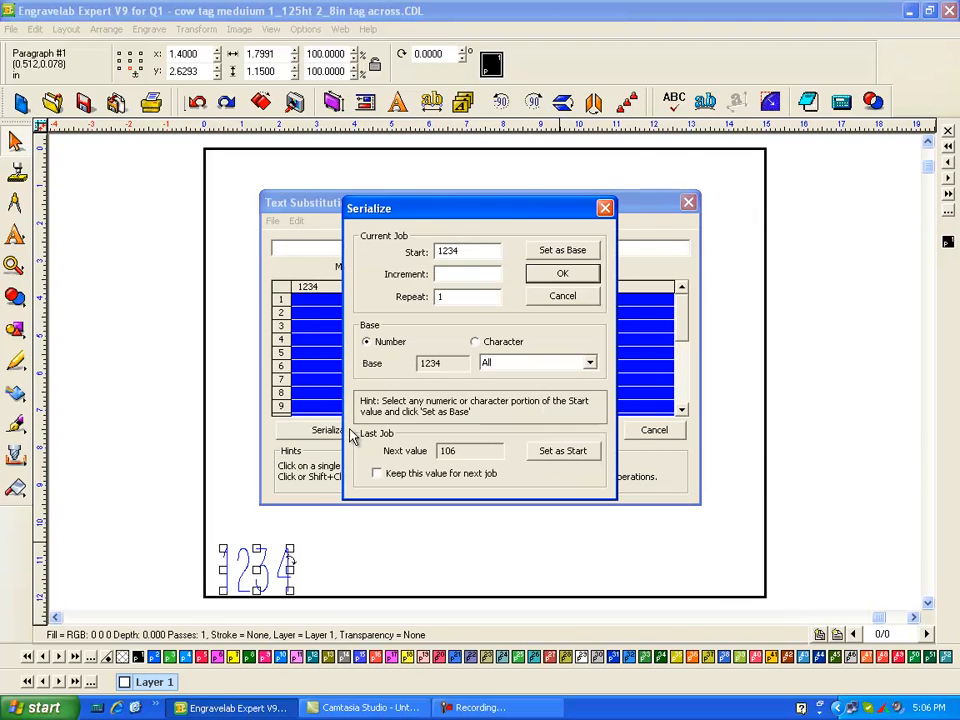
pyautogui.moveTo(466, 247); pyautogui.dragTo(382, 249)
pyautogui.click(572, 253)
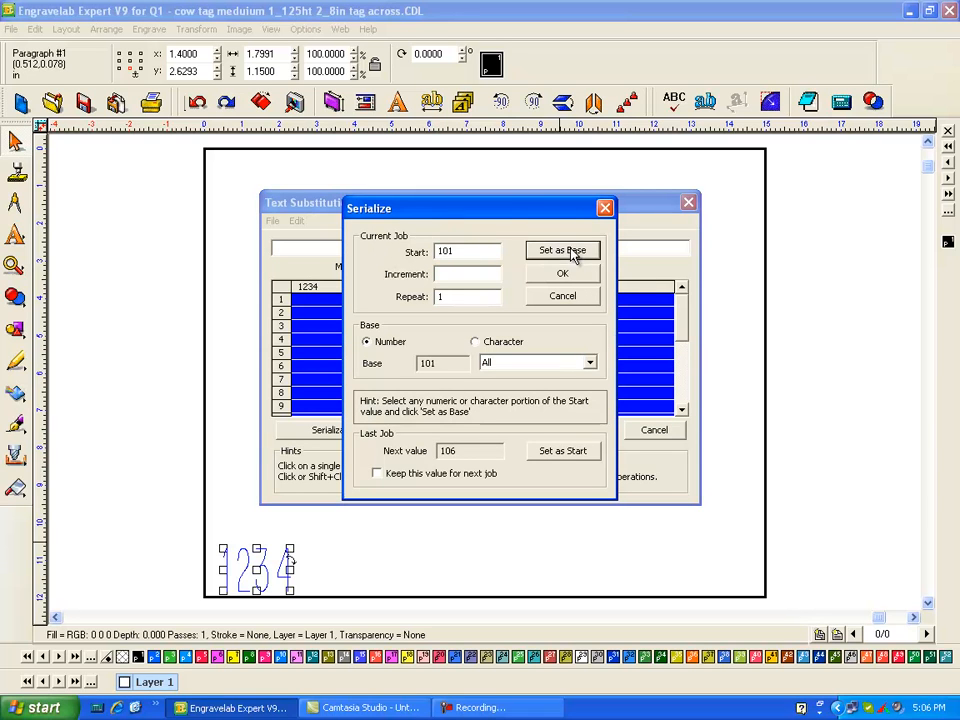
pyautogui.click(445, 274)
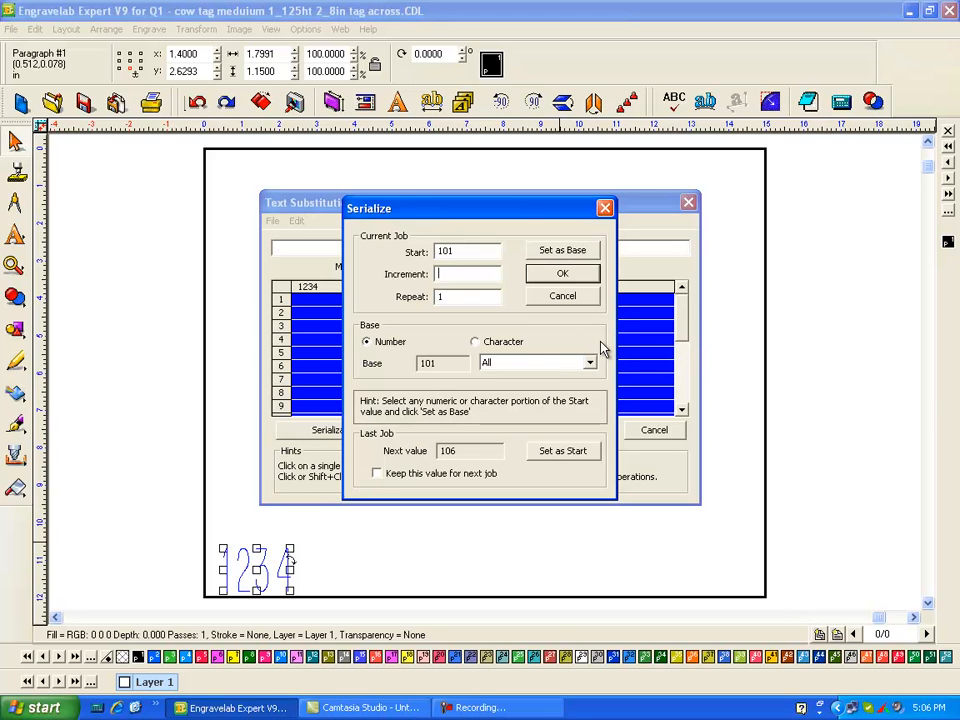
pyautogui.write('1')
pyautogui.doubleClick(457, 297)
pyautogui.click(563, 275)
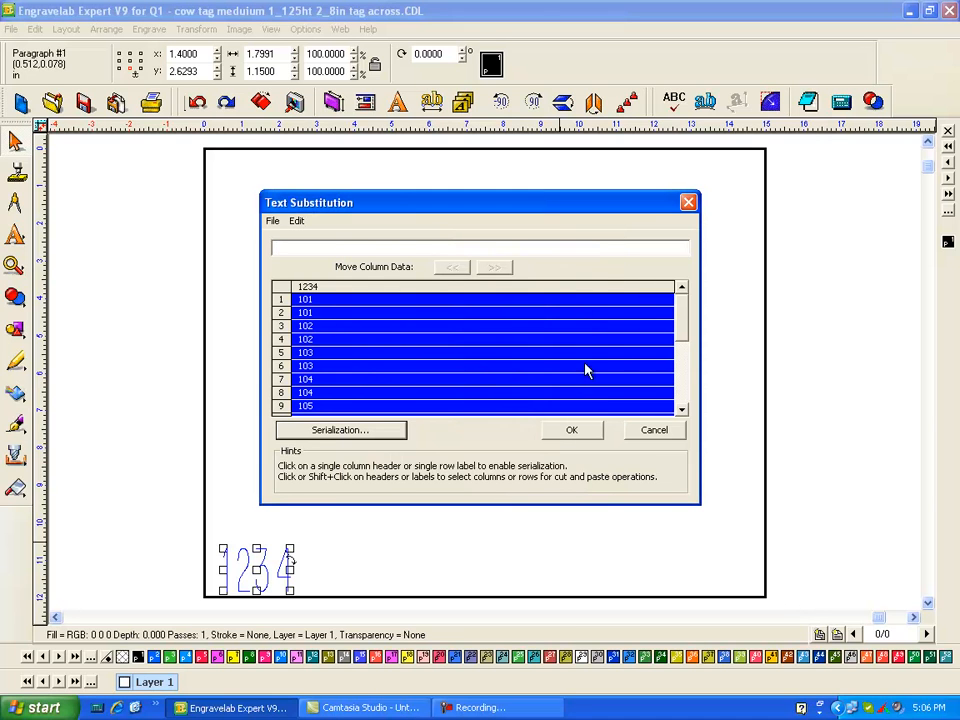
# Build the plates from the serialized list, look at the second page, and undo the plate layout
pyautogui.moveTo(681, 326)
pyautogui.mouseDown()
pyautogui.moveTo(686, 381)
pyautogui.moveTo(678, 311)
pyautogui.mouseUp()
pyautogui.click(572, 430)
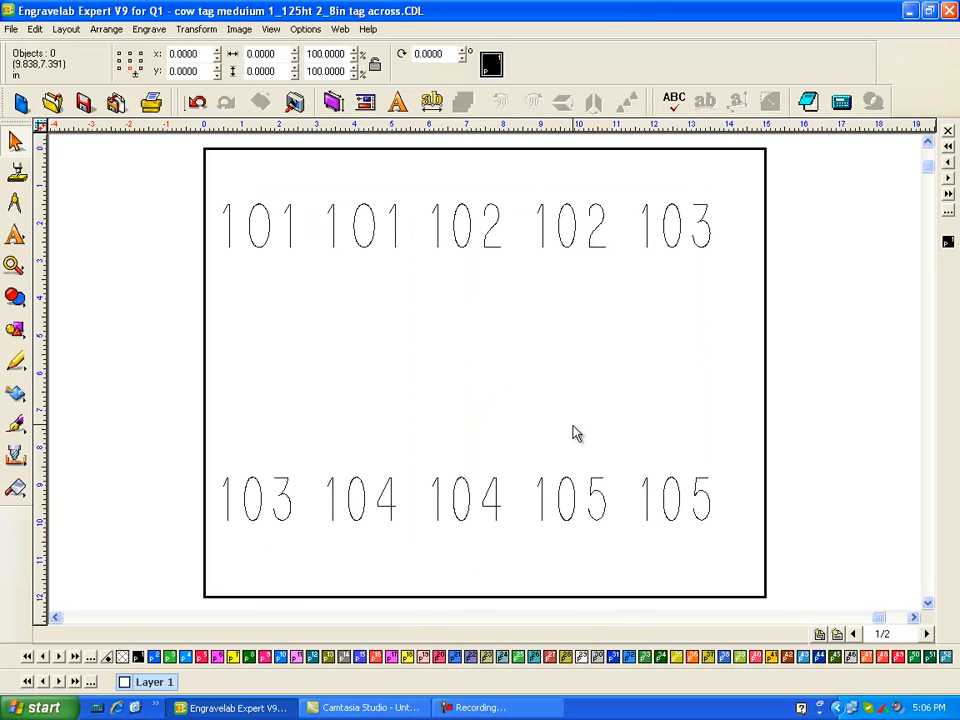
pyautogui.click(926, 636)
pyautogui.click(855, 636)
pyautogui.click(198, 104)
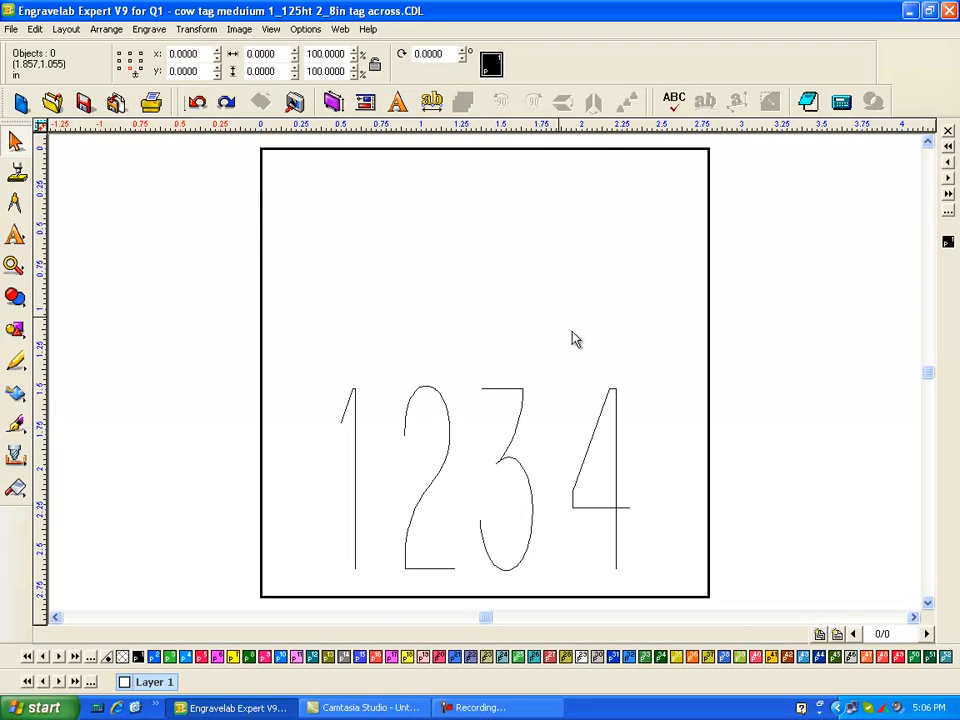
# Save the single 1234 tag layout in the backup folder under the new file name junk
pyautogui.click(615, 414)
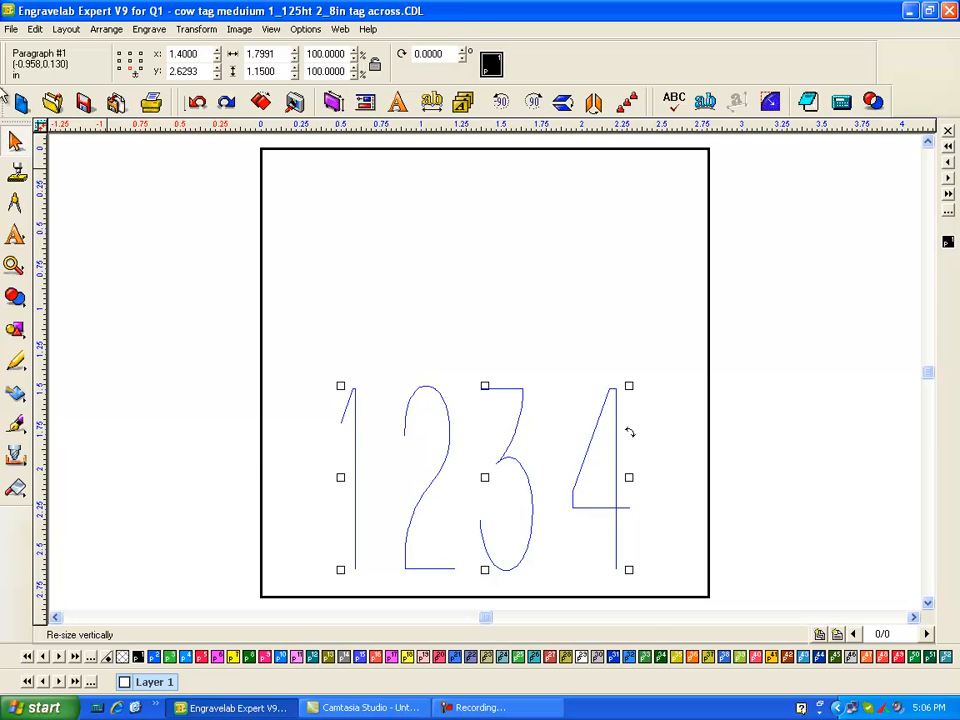
pyautogui.click(12, 30)
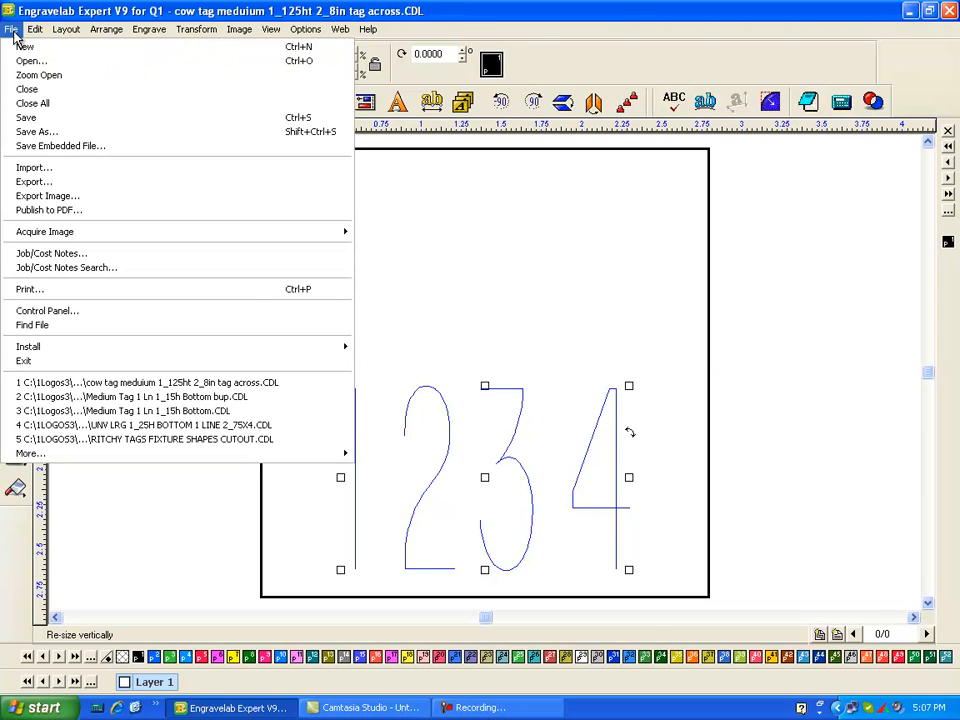
pyautogui.click(40, 131)
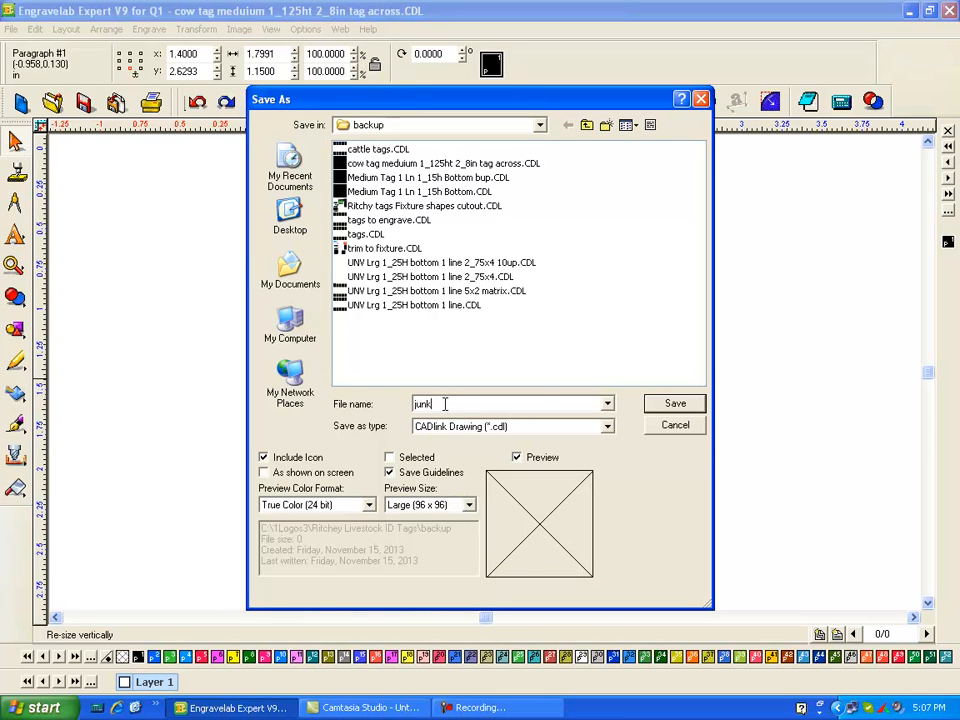
pyautogui.click(678, 403)
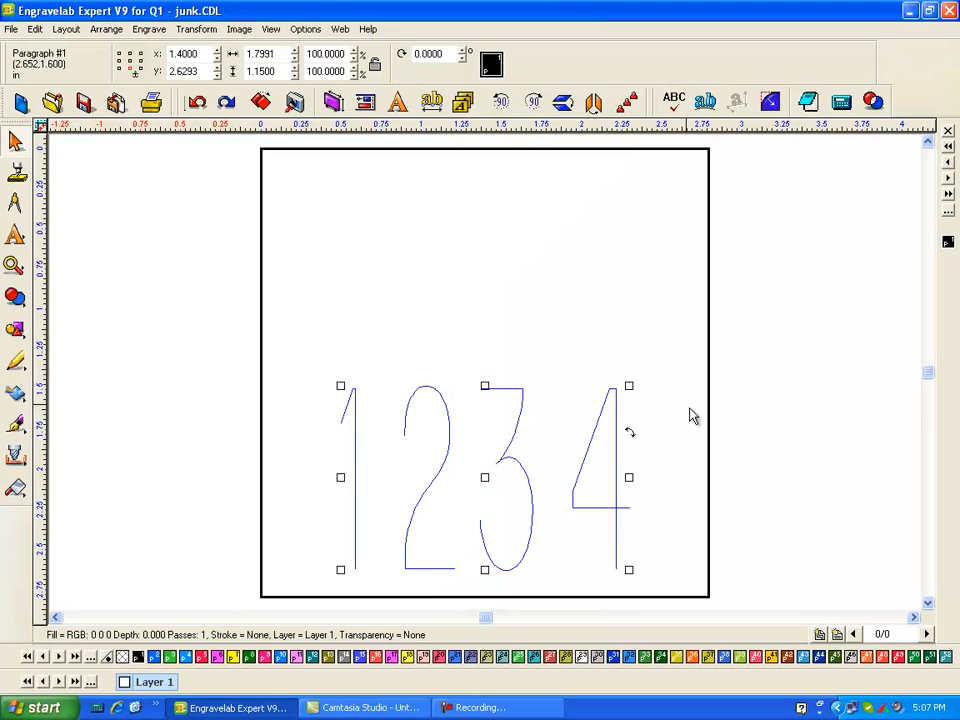
pyautogui.click(748, 441)
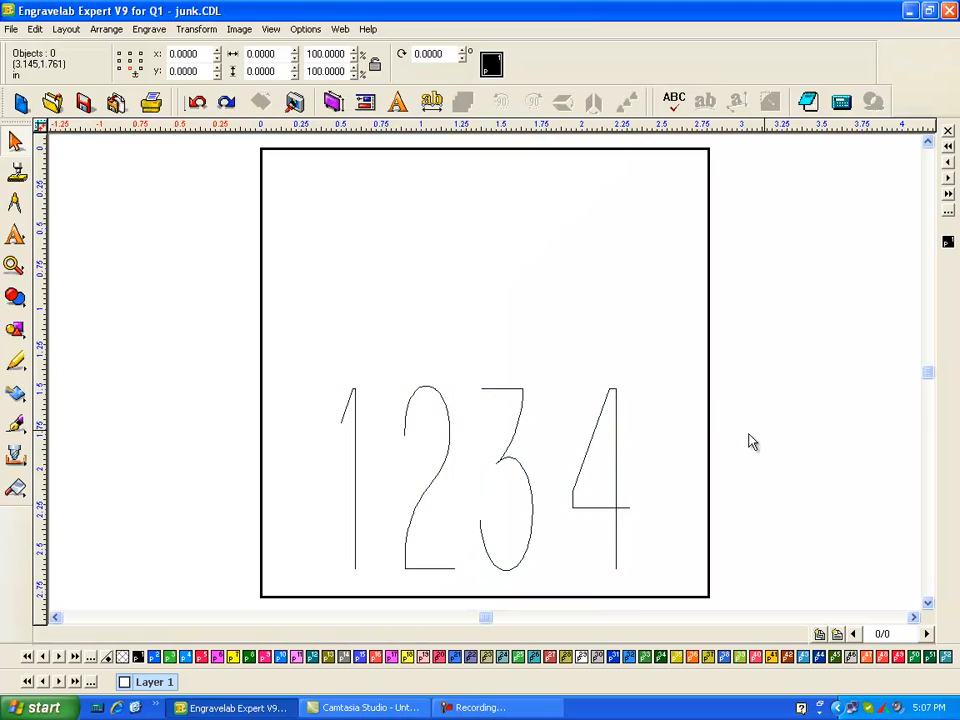
# Run the badge setup on the 1234 text with 20 copies and 1234 highlighted as the text to replace
pyautogui.click(615, 461)
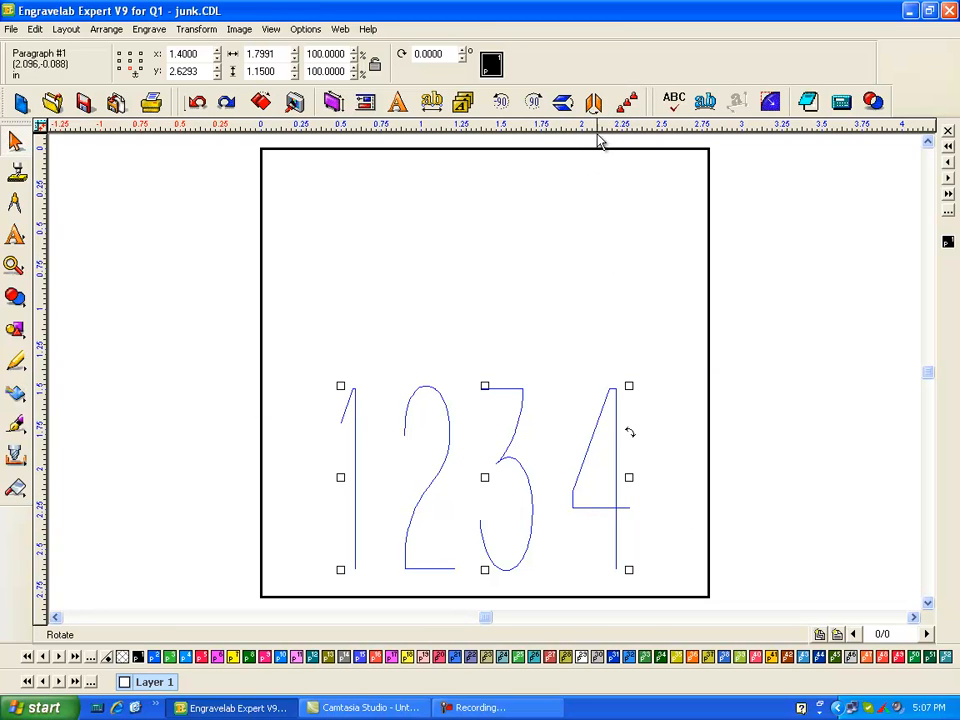
pyautogui.click(463, 102)
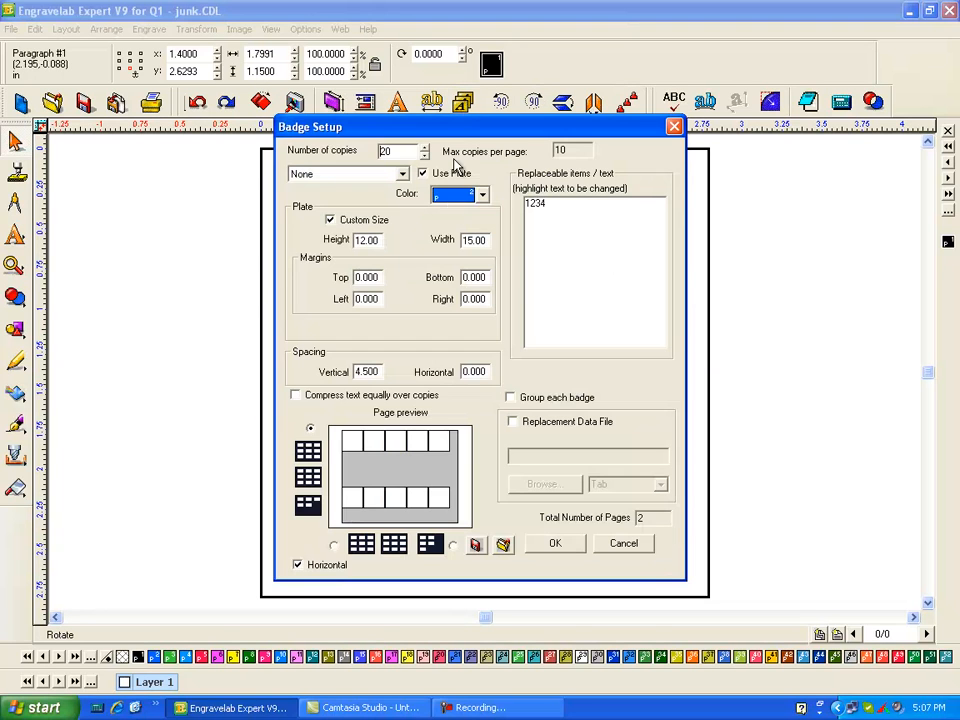
pyautogui.click(542, 208)
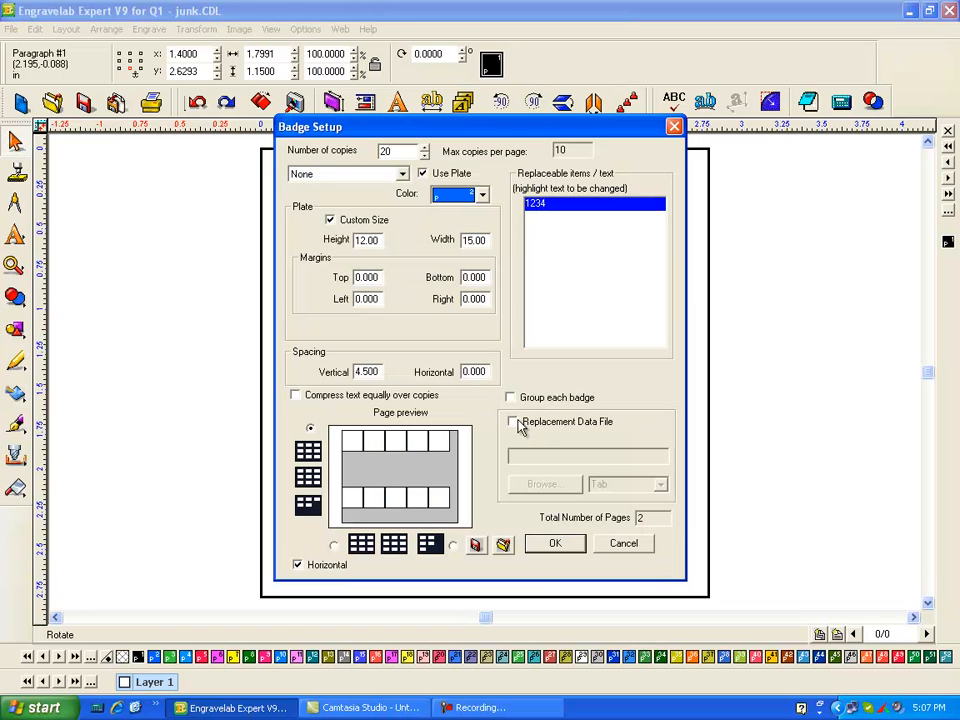
pyautogui.click(556, 545)
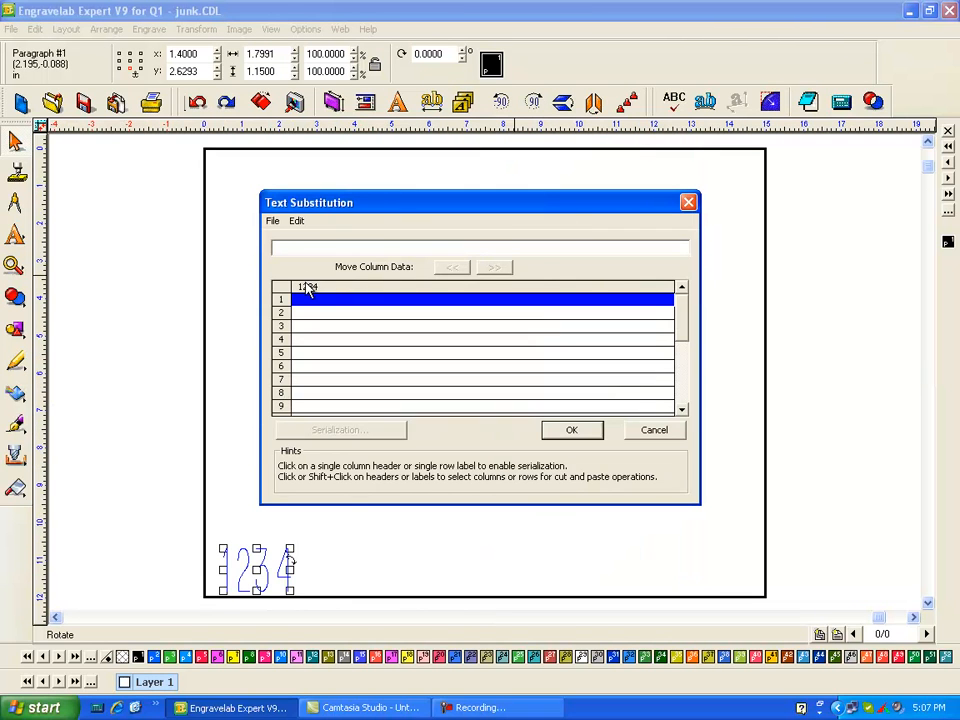
# Serialize the whole 1234 column with start and base value 1234, increment 1 and repeat 1
pyautogui.click(307, 287)
pyautogui.click(378, 432)
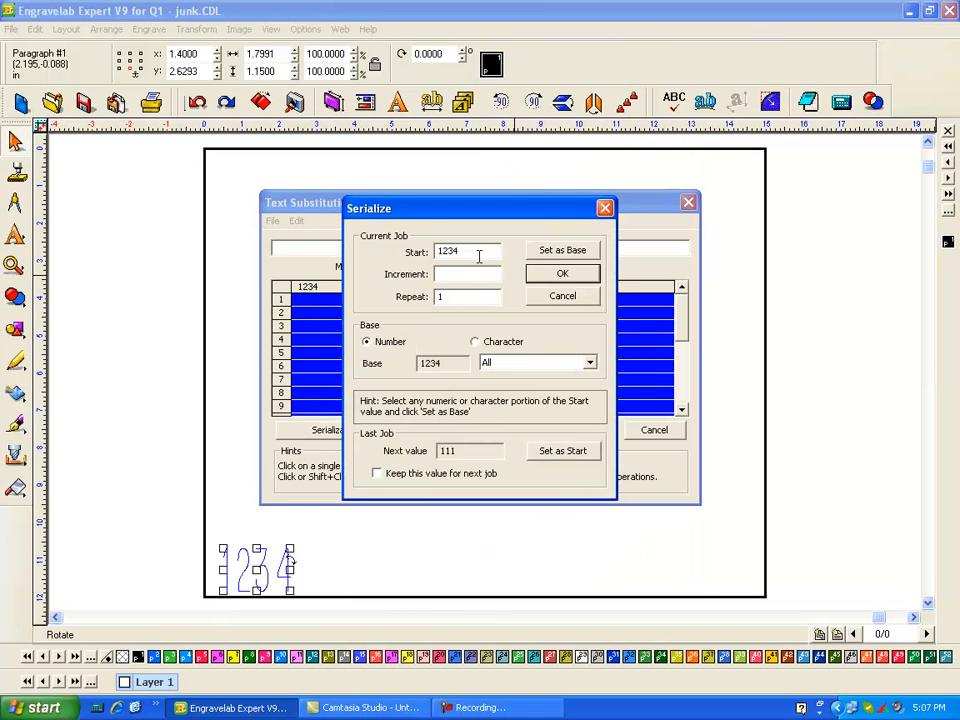
pyautogui.moveTo(478, 251); pyautogui.dragTo(332, 230)
pyautogui.click(574, 253)
pyautogui.click(453, 275)
pyautogui.write('1')
pyautogui.click(568, 277)
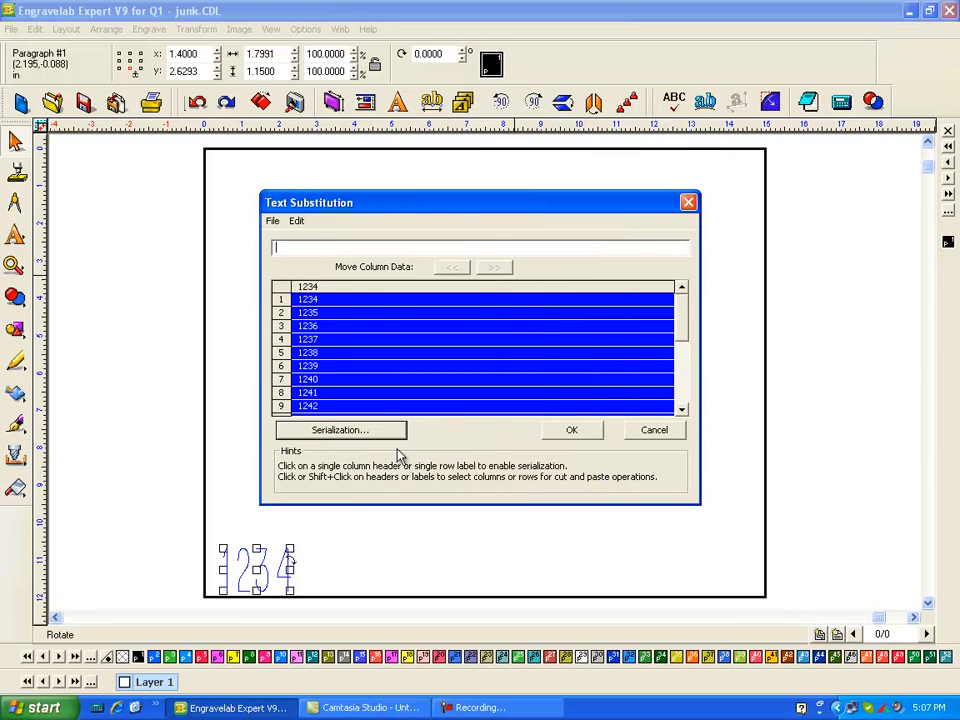
# Build the plates from the serialized list, view the second page and return to the first
pyautogui.click(589, 435)
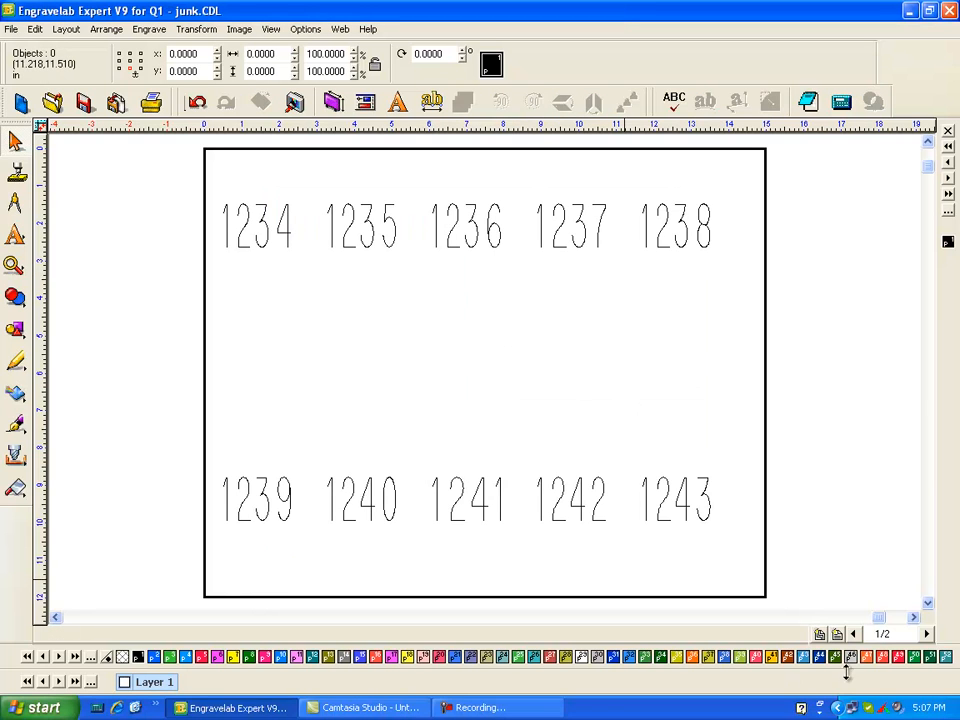
pyautogui.click(927, 634)
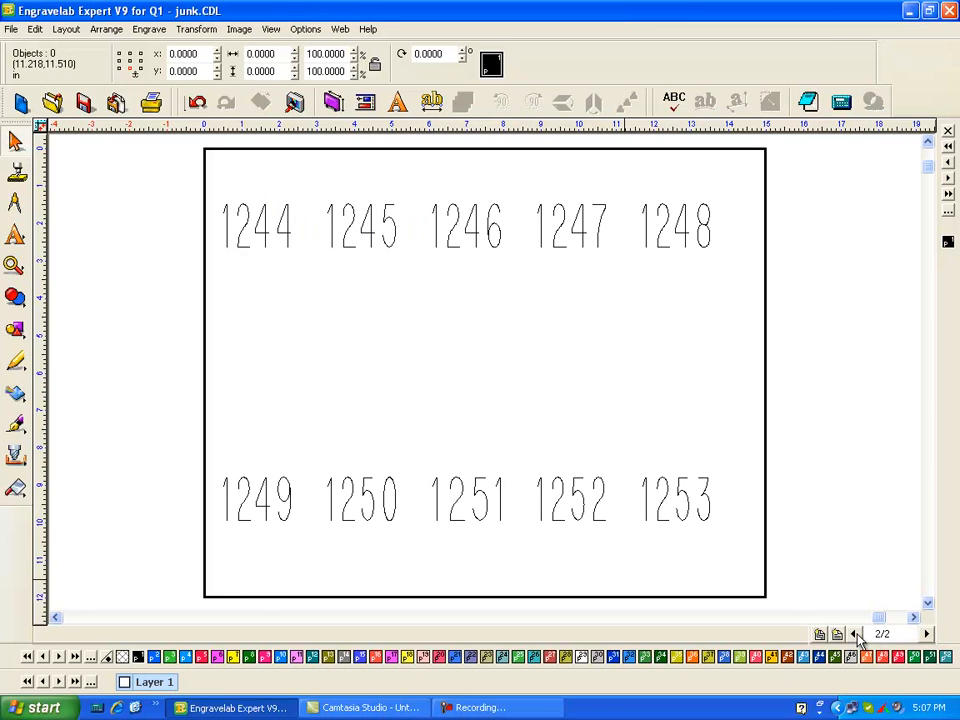
pyautogui.click(853, 634)
# Save the serialized plates in the junk file, and undo and redo the plate layout
pyautogui.click(10, 28)
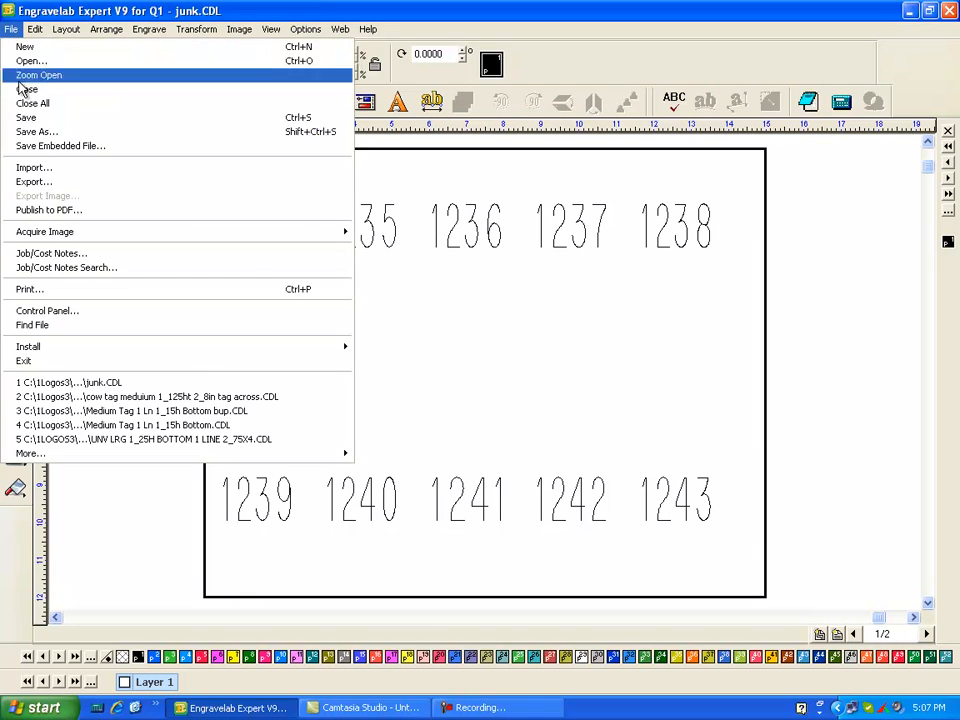
pyautogui.click(41, 122)
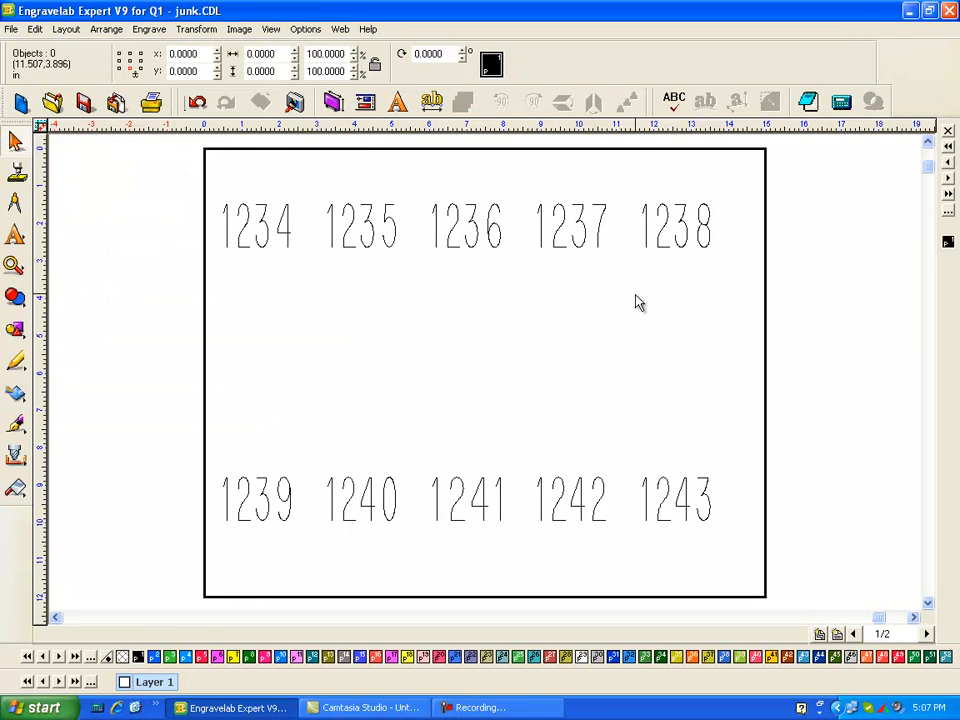
pyautogui.click(197, 103)
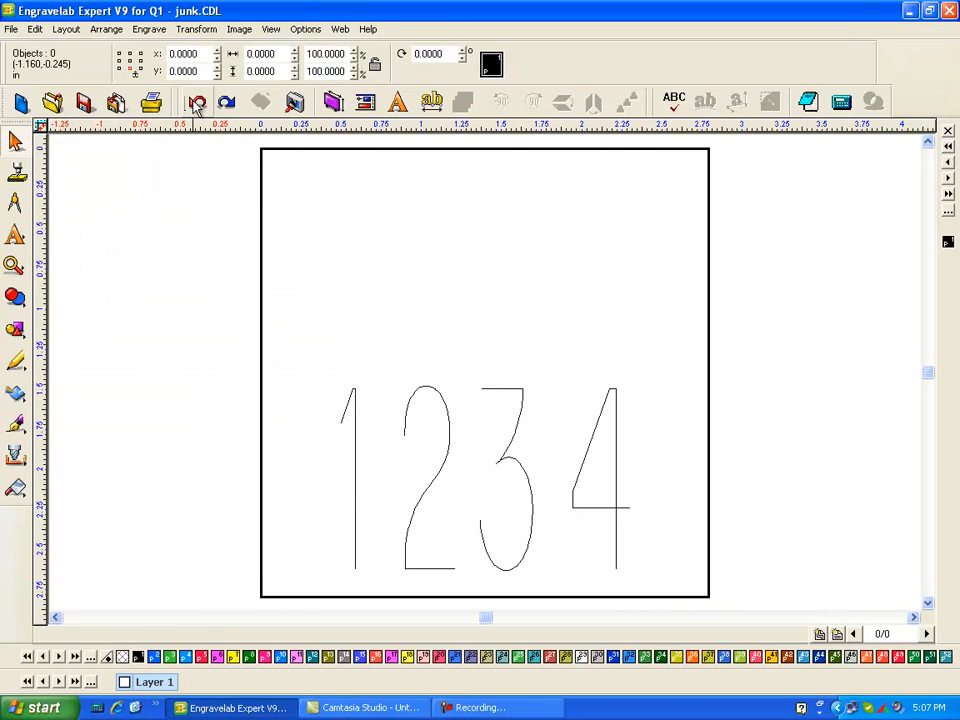
pyautogui.click(225, 102)
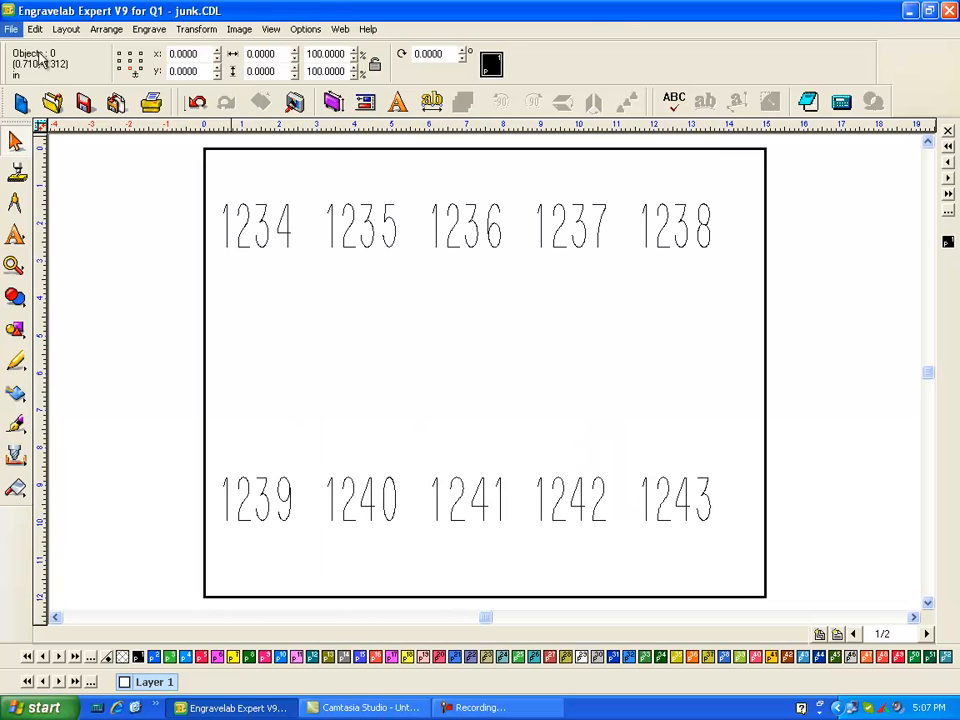